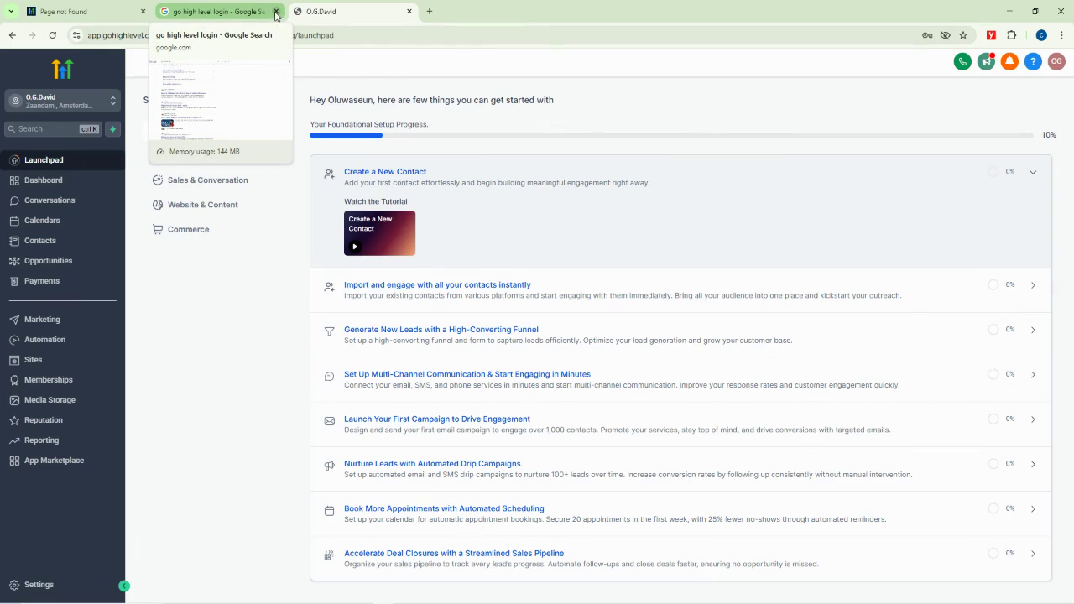
# Close the 'go high level login - Google Search' tab so the sub-account Launchpad shows
pyautogui.click(275, 12)
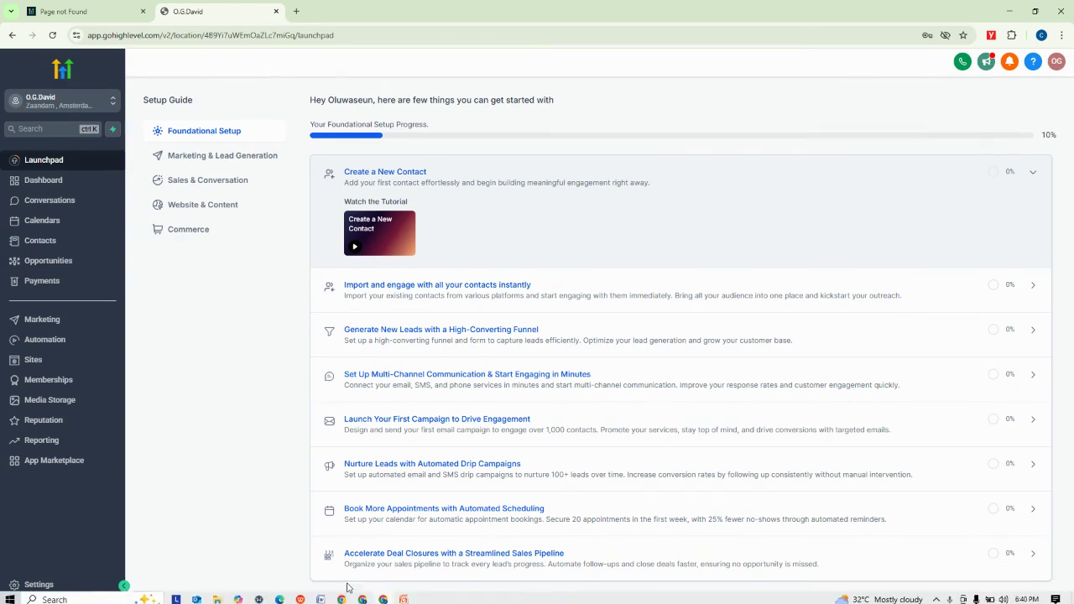
# Bring PowerPoint forward, nudge the HighLevel logo higher on slide 1, then show GoHighlevel Features!
pyautogui.moveTo(405, 597)
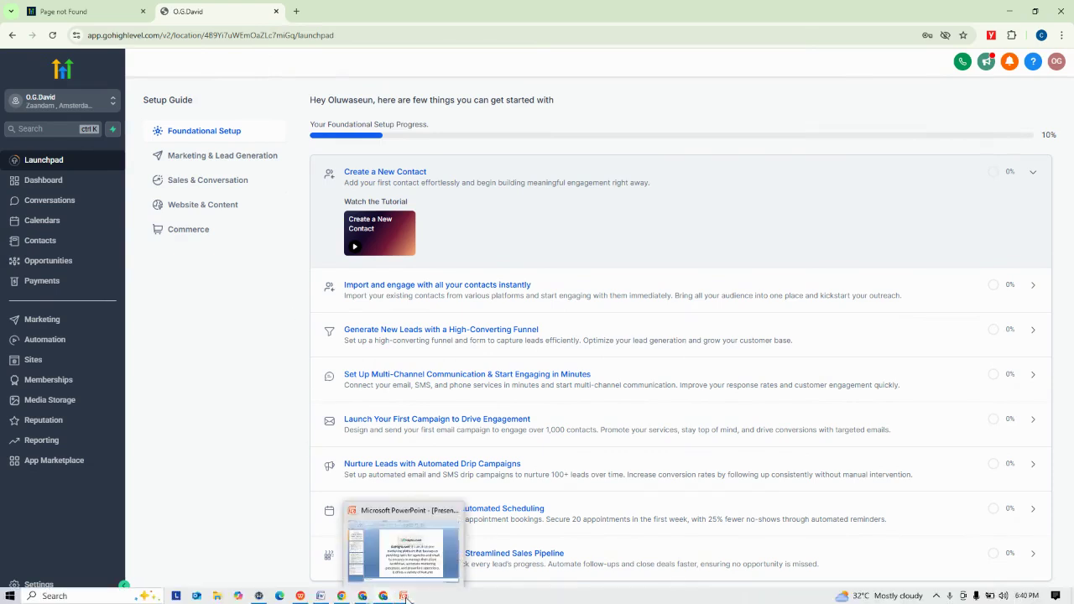
pyautogui.click(404, 596)
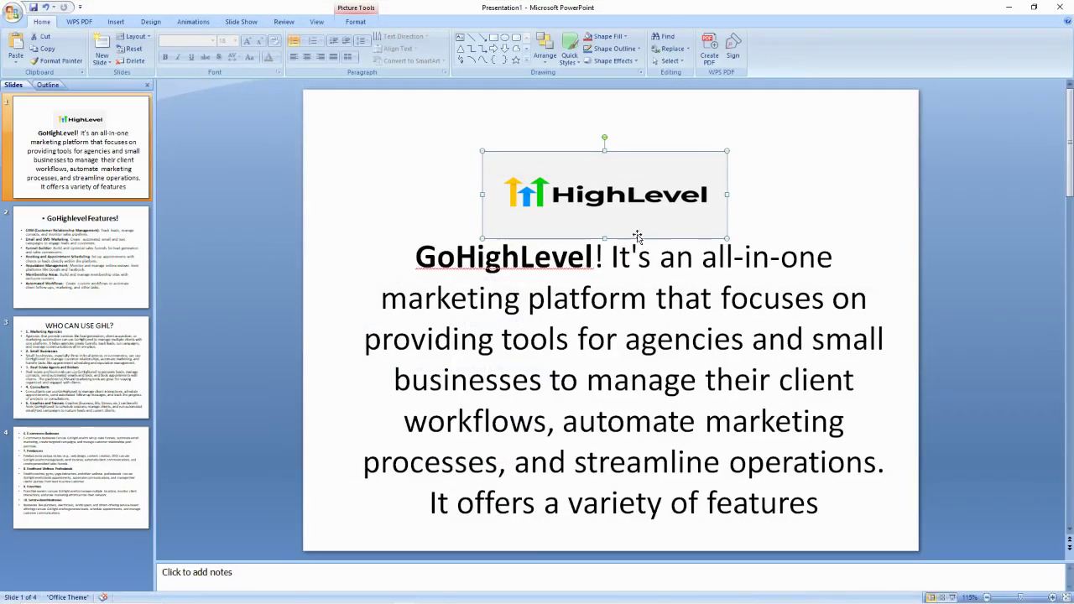
pyautogui.moveTo(629, 176); pyautogui.dragTo(635, 164)
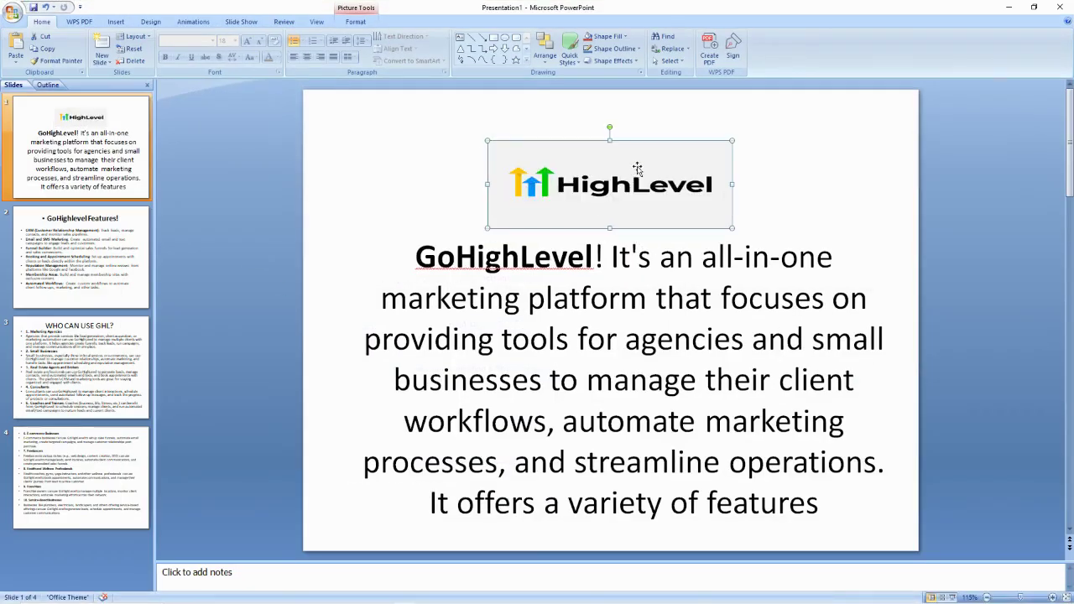
pyautogui.click(611, 285)
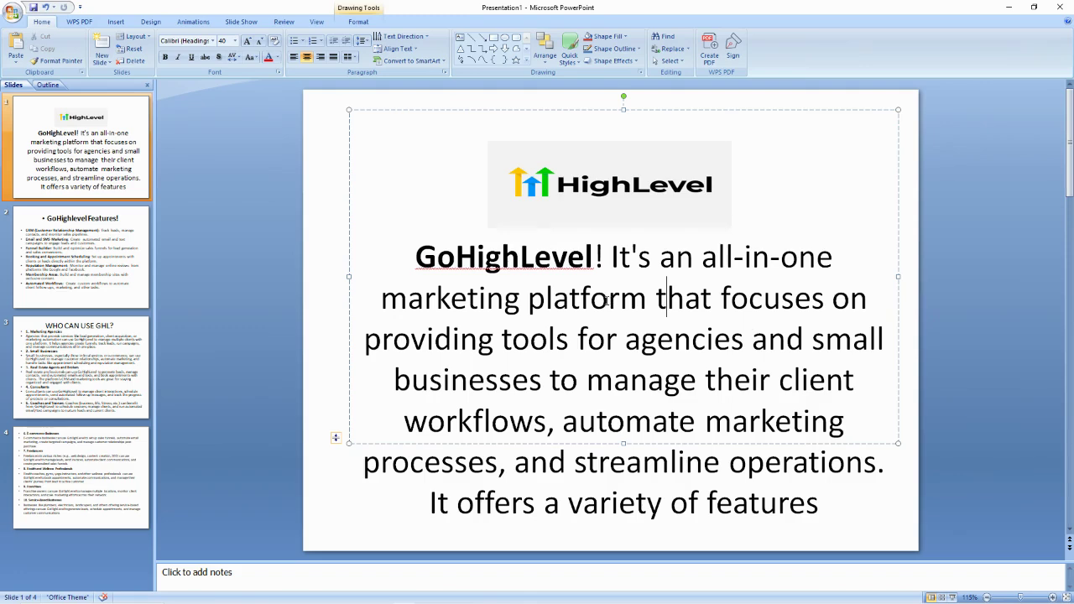
pyautogui.click(136, 251)
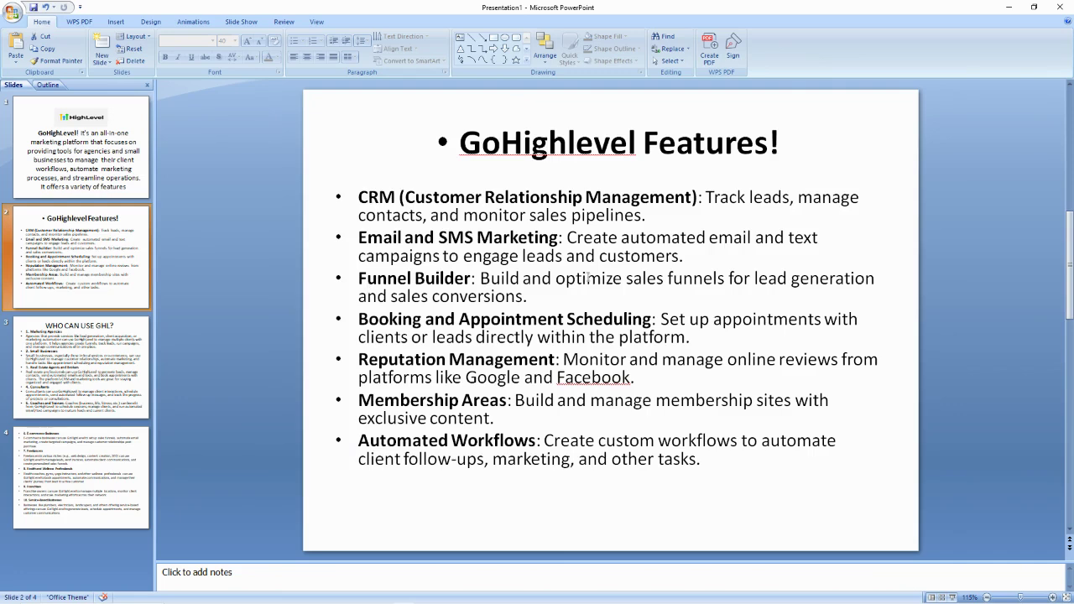
pyautogui.doubleClick(372, 198)
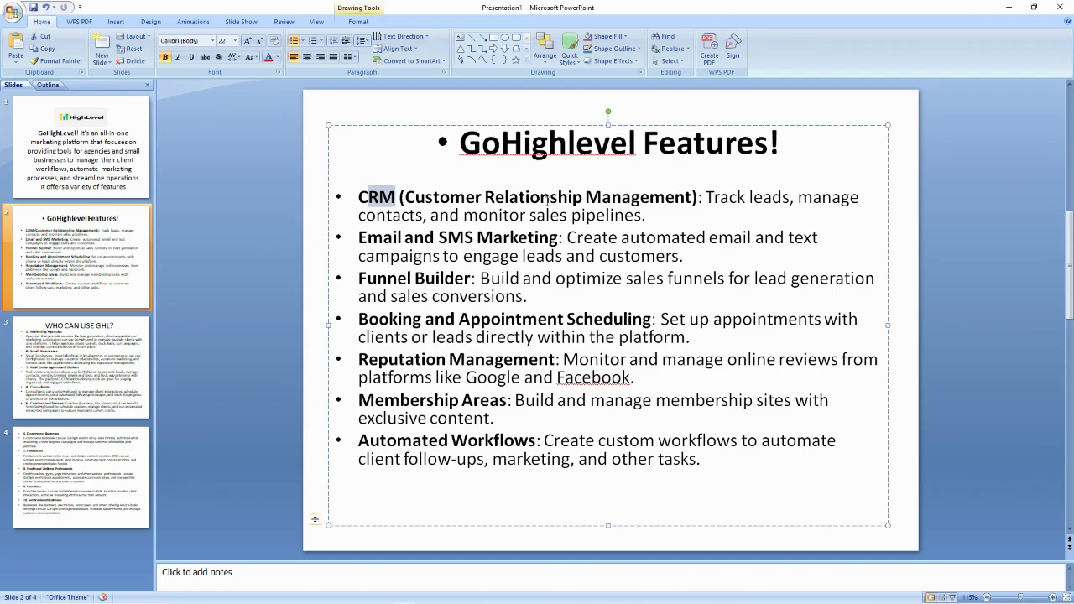
pyautogui.click(791, 199)
pyautogui.hotkey('ctrl', 'shift', 'Left')
pyautogui.hotkey('ctrl', 'shift', 'Left')
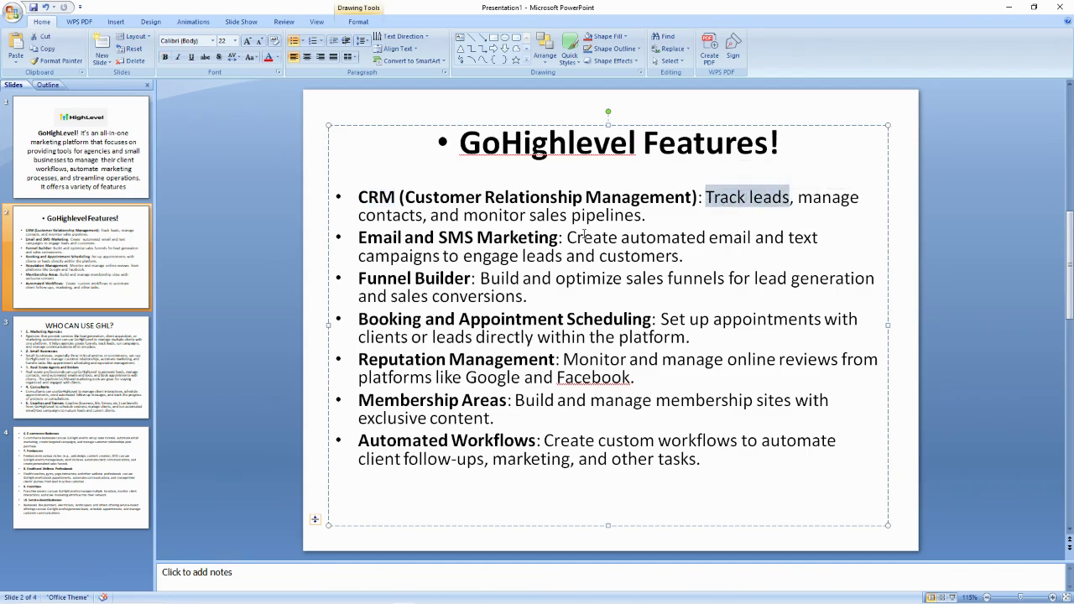
pyautogui.click(428, 213)
pyautogui.moveTo(464, 215); pyautogui.dragTo(619, 216)
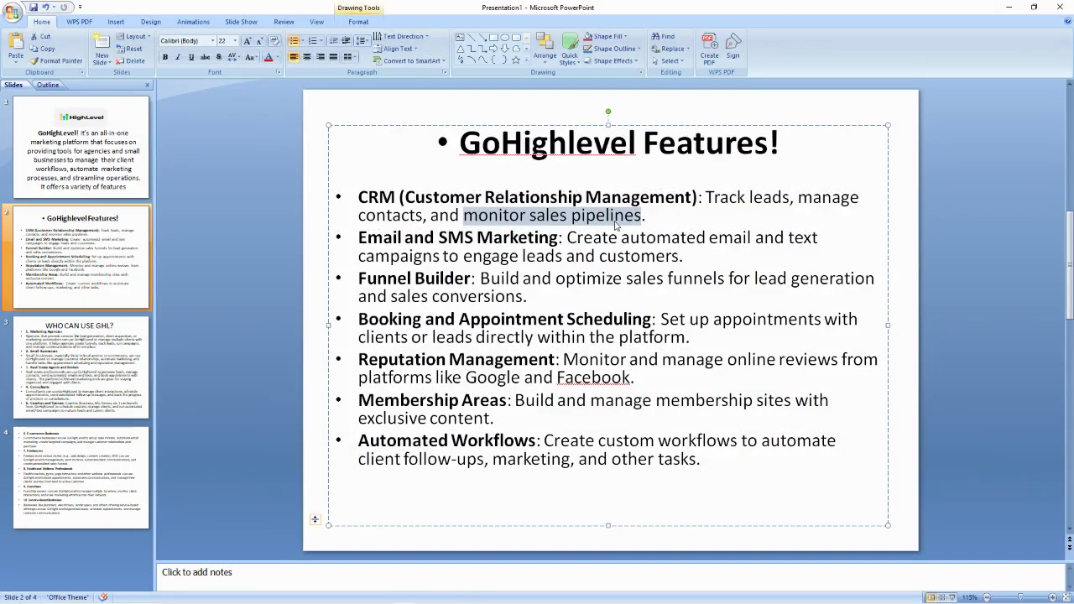
pyautogui.moveTo(359, 238); pyautogui.dragTo(503, 240)
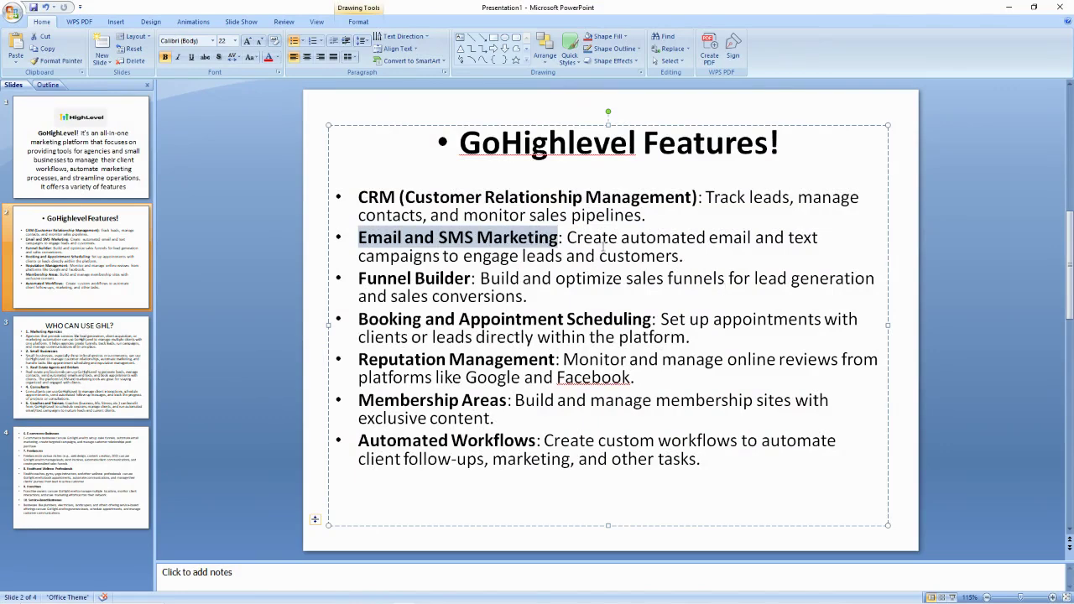
pyautogui.moveTo(568, 239); pyautogui.dragTo(747, 240)
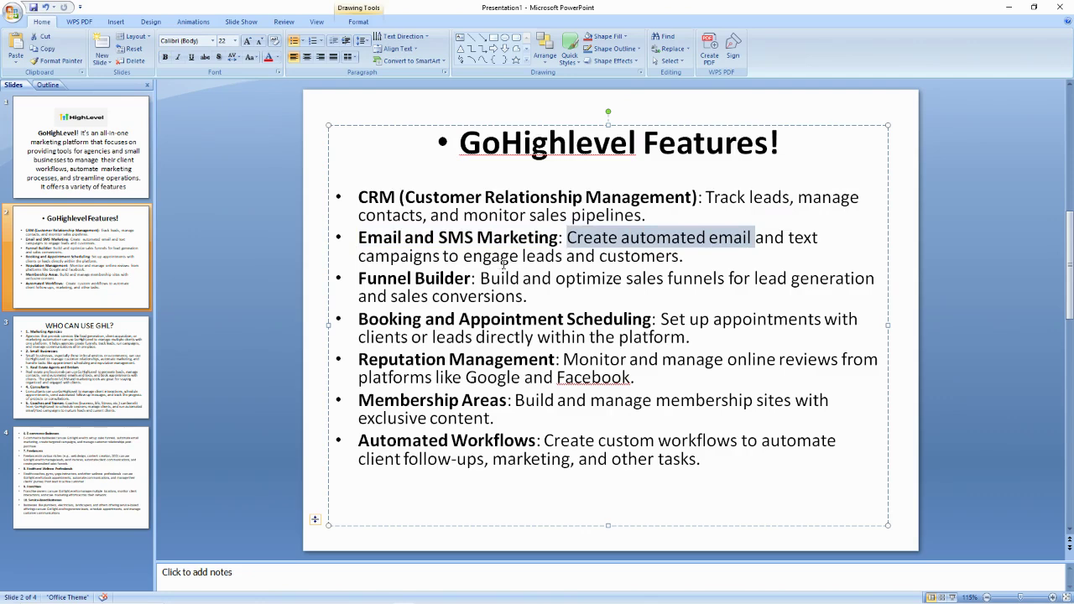
pyautogui.moveTo(356, 278); pyautogui.dragTo(460, 277)
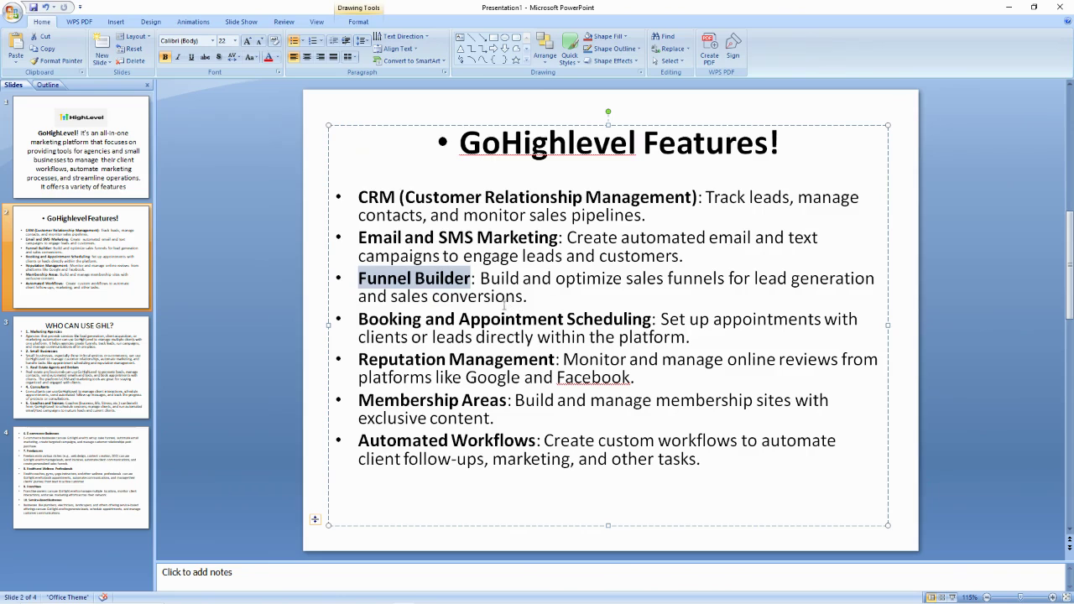
pyautogui.moveTo(360, 320); pyautogui.dragTo(590, 327)
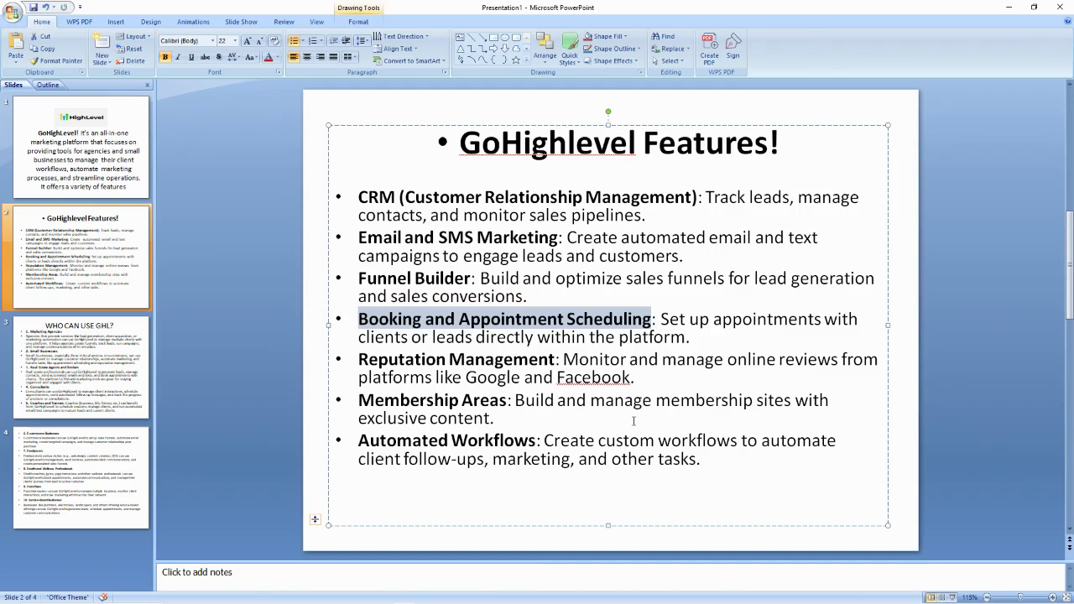
# Highlight 'Membership Areas' and 'exclusive content' on slide 2, then open slide 3, WHO CAN USE GHL?
pyautogui.moveTo(365, 400); pyautogui.dragTo(489, 398)
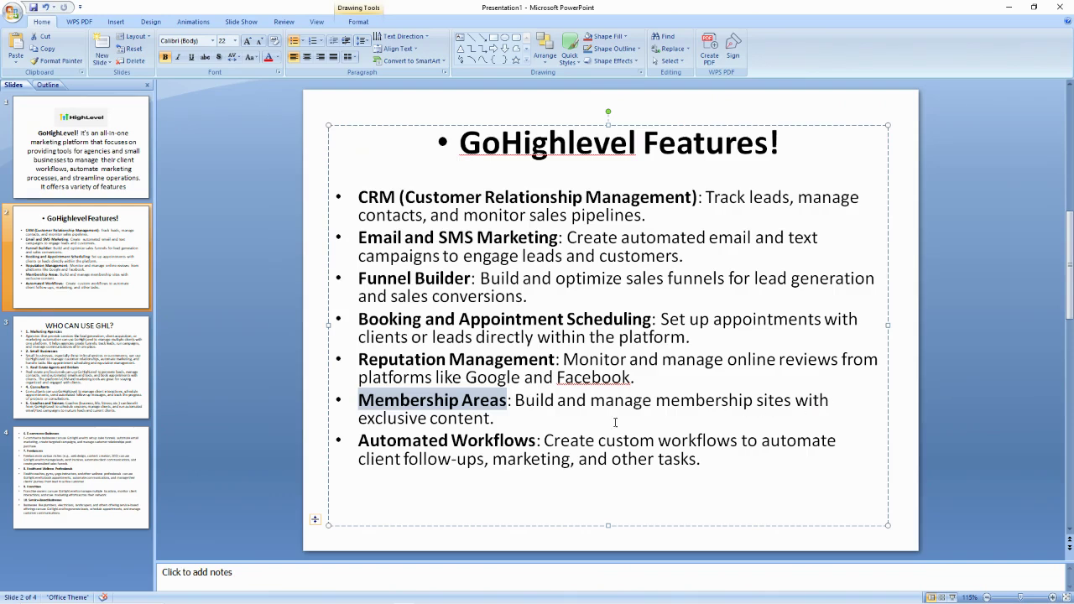
pyautogui.moveTo(493, 418); pyautogui.dragTo(358, 419)
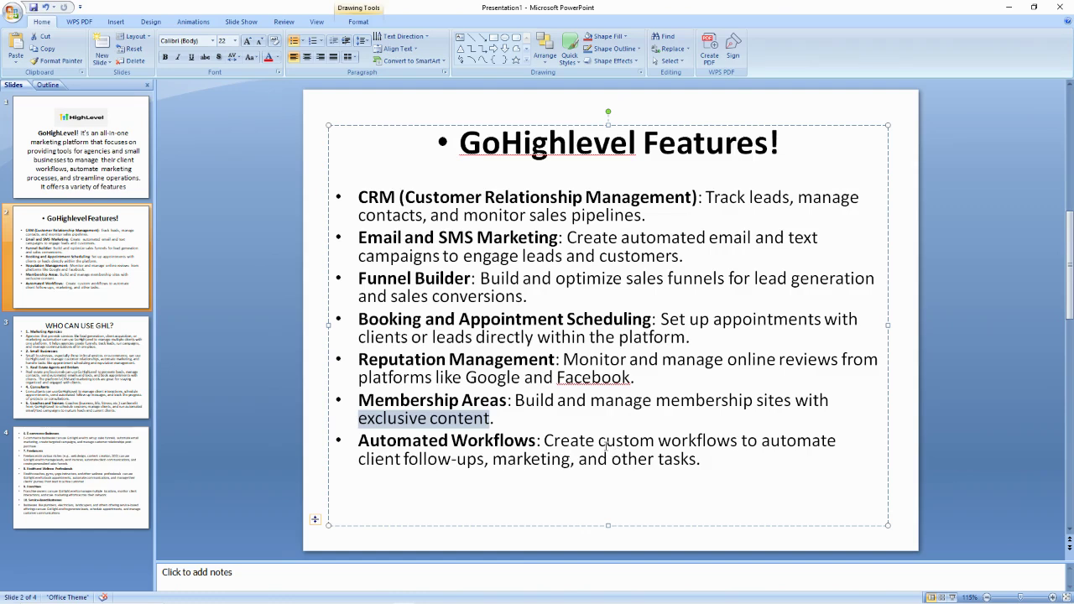
pyautogui.click(603, 361)
pyautogui.click(88, 368)
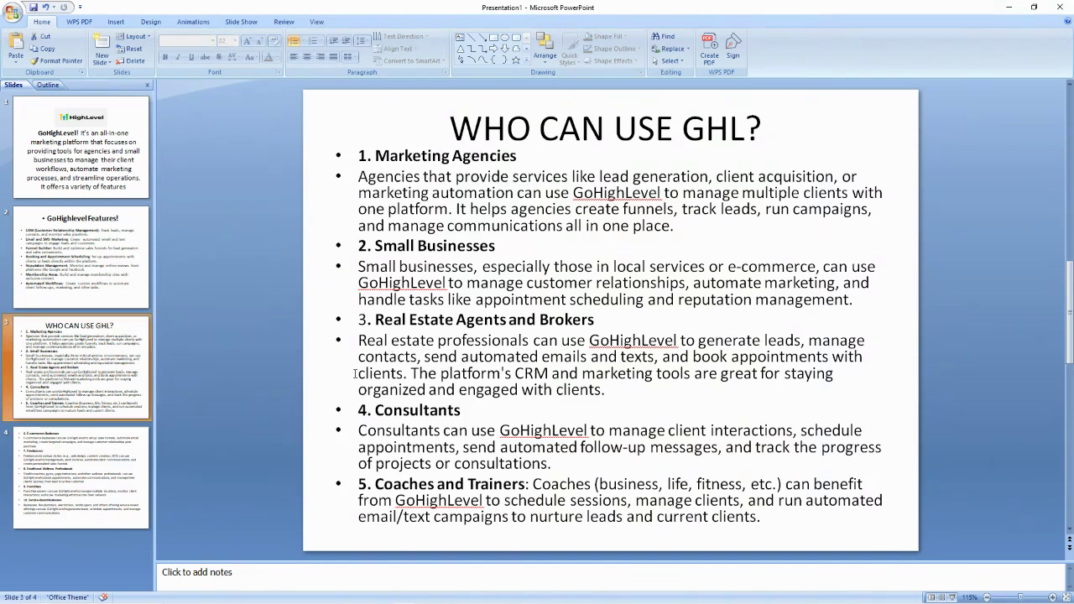
# Glance at slide 4, then highlight Small Businesses, Marketing Agencies and Real Estate Agents headings on slide 3
pyautogui.click(65, 479)
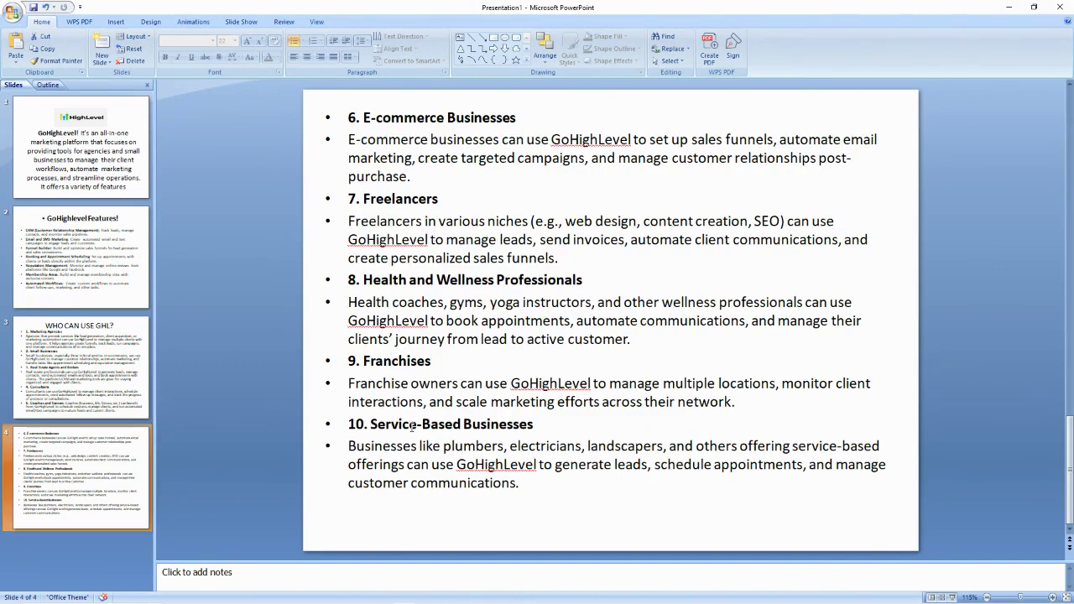
pyautogui.click(92, 378)
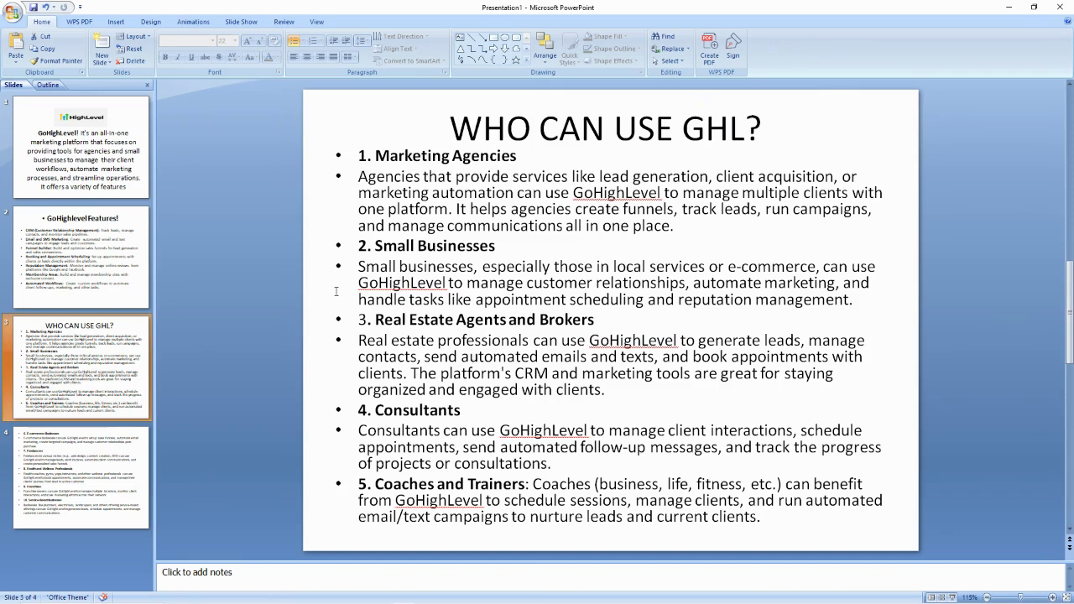
pyautogui.moveTo(386, 254); pyautogui.dragTo(532, 248)
pyautogui.moveTo(374, 156); pyautogui.dragTo(526, 157)
pyautogui.moveTo(376, 320); pyautogui.dragTo(598, 326)
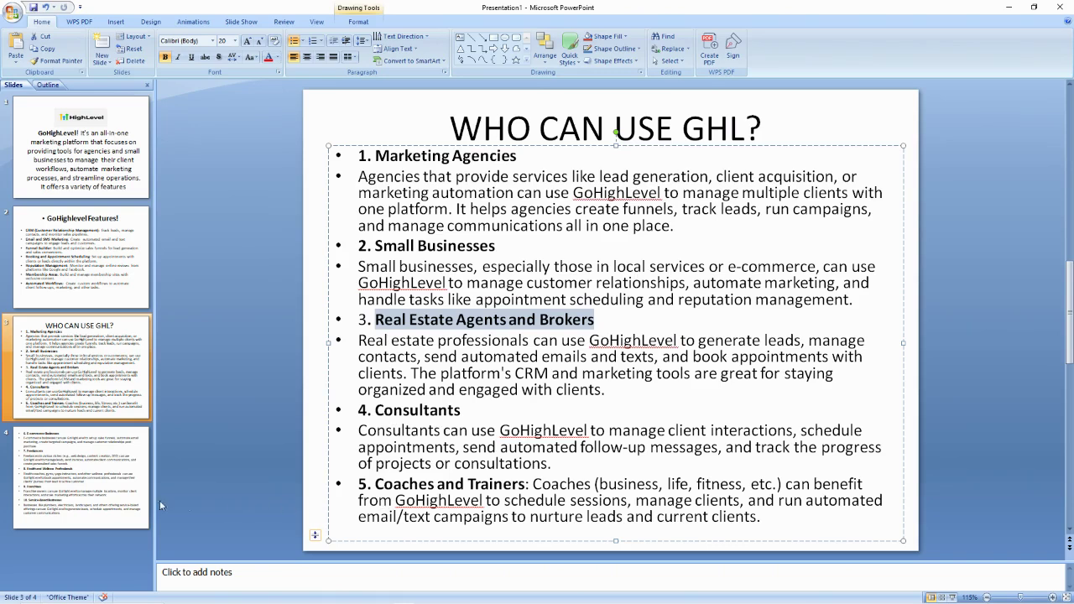
# Highlight Franchises and Health coaches on slide 4, then return to the GoHighLevel launchpad in Chrome
pyautogui.click(65, 478)
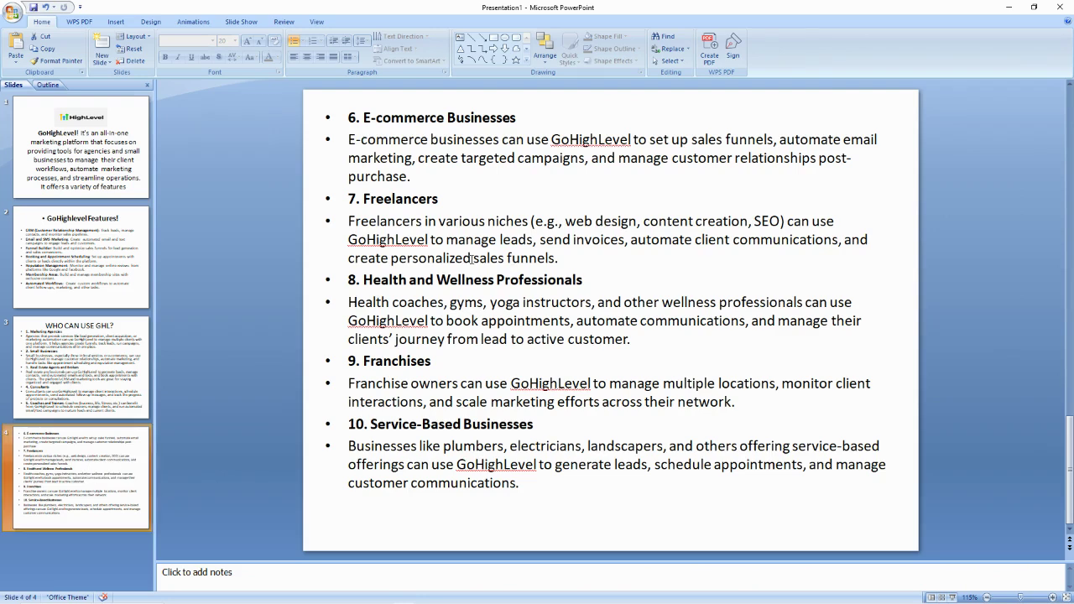
pyautogui.moveTo(443, 367); pyautogui.dragTo(363, 364)
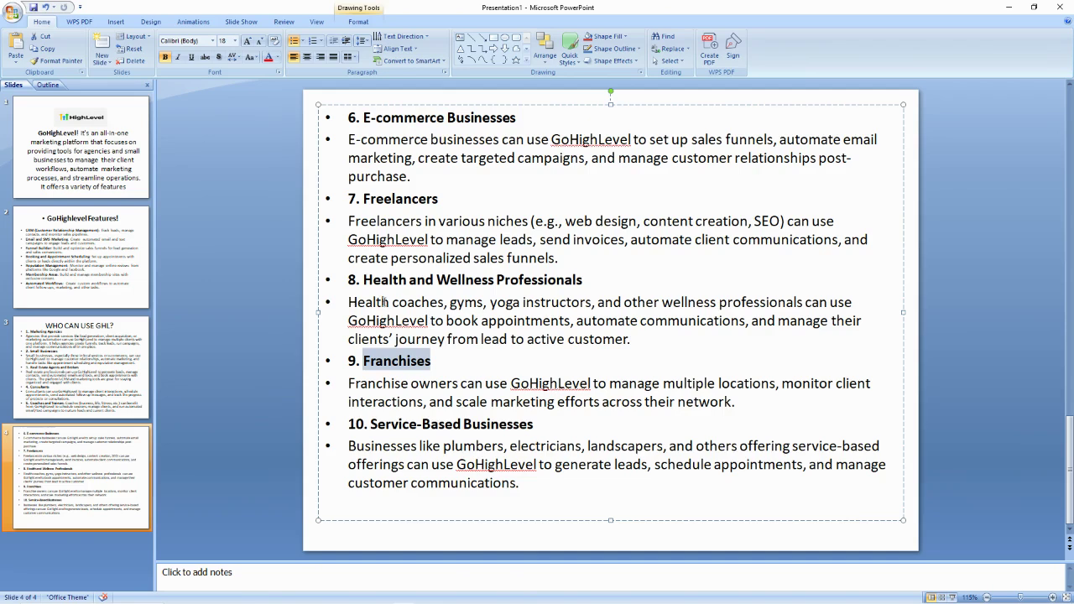
pyautogui.moveTo(350, 303); pyautogui.dragTo(444, 304)
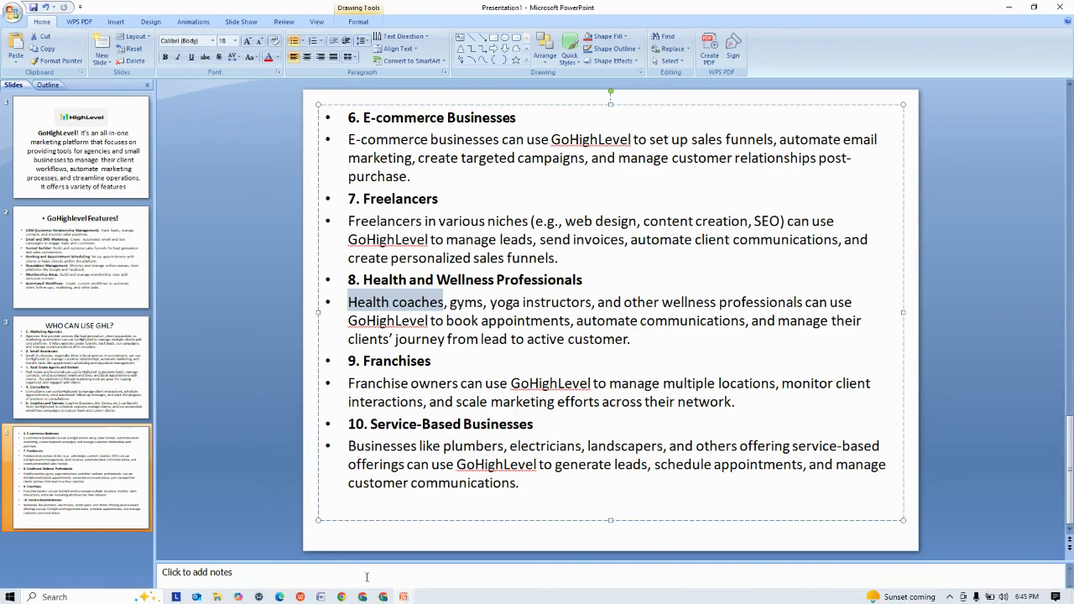
pyautogui.click(382, 596)
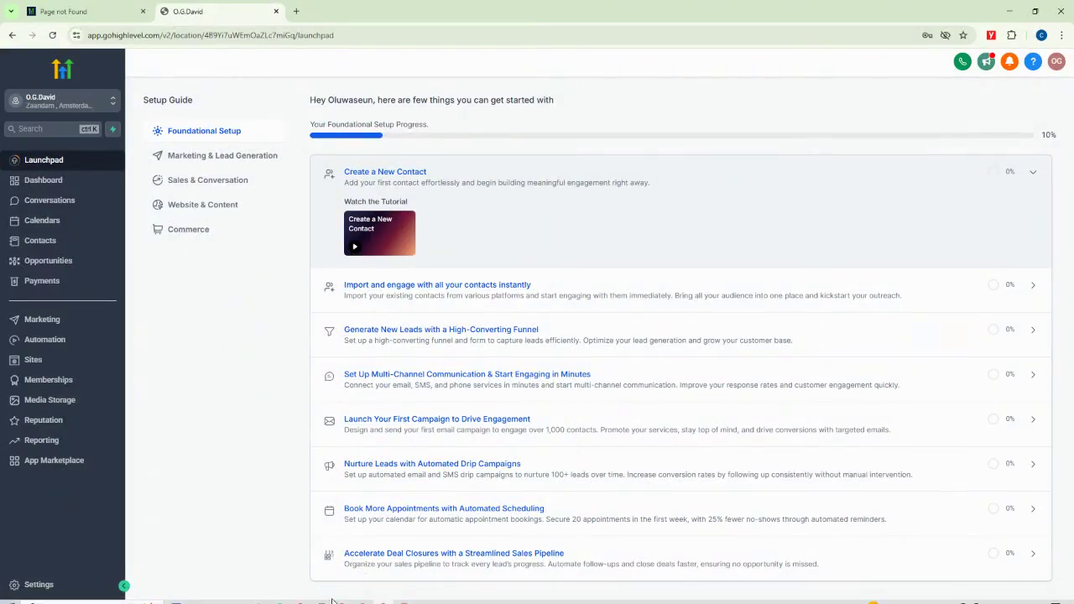
# In a new Chrome tab, go to gohighlevel.com via the 'GO' suggestion and start the 14-day free trial
pyautogui.moveTo(363, 597)
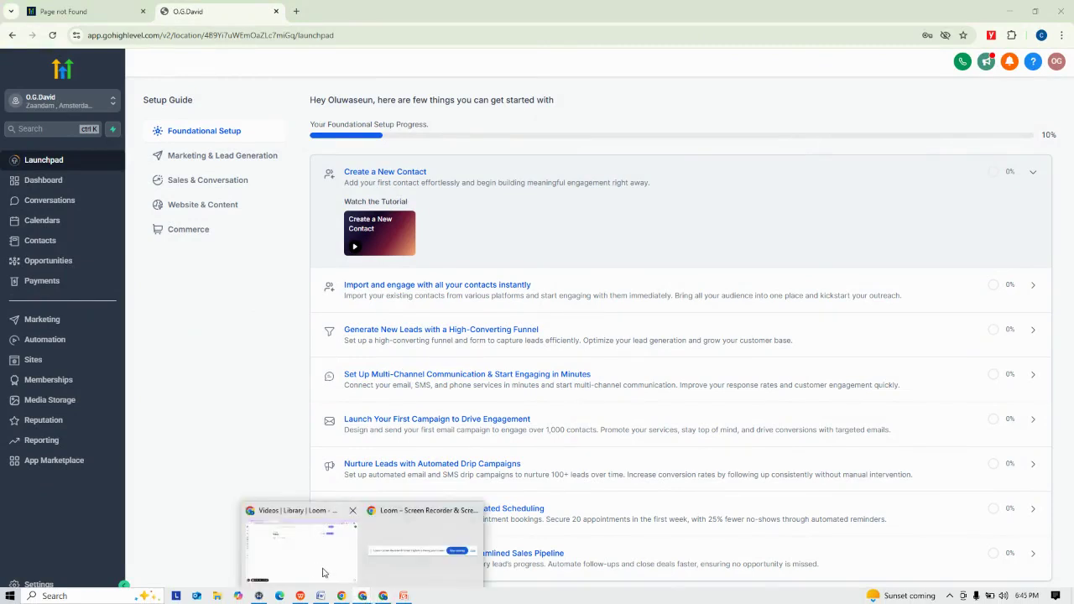
pyautogui.click(344, 514)
pyautogui.click(321, 11)
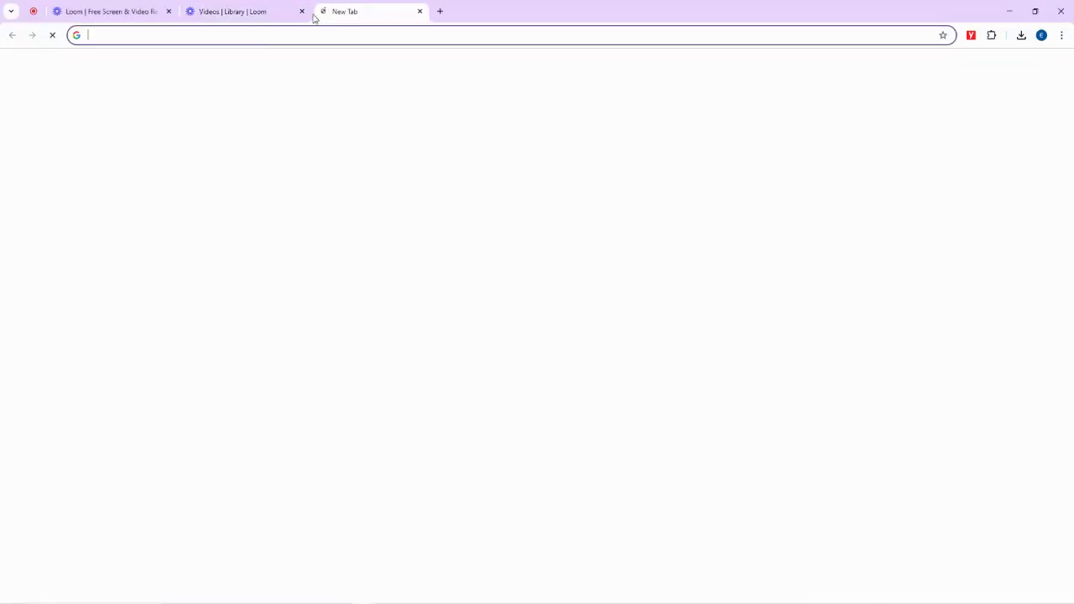
pyautogui.click(266, 36)
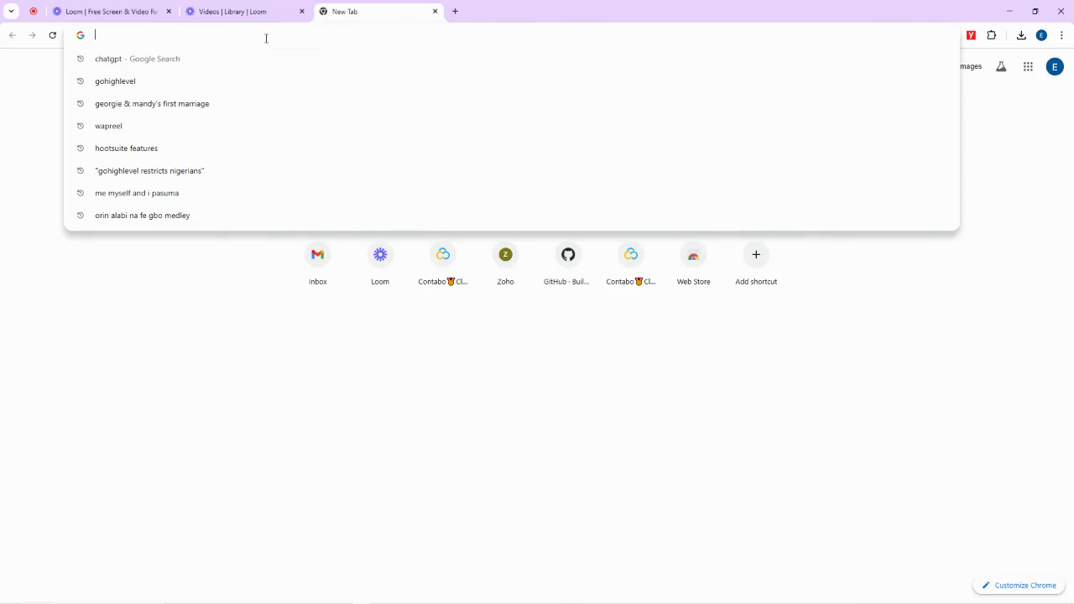
pyautogui.write('GO')
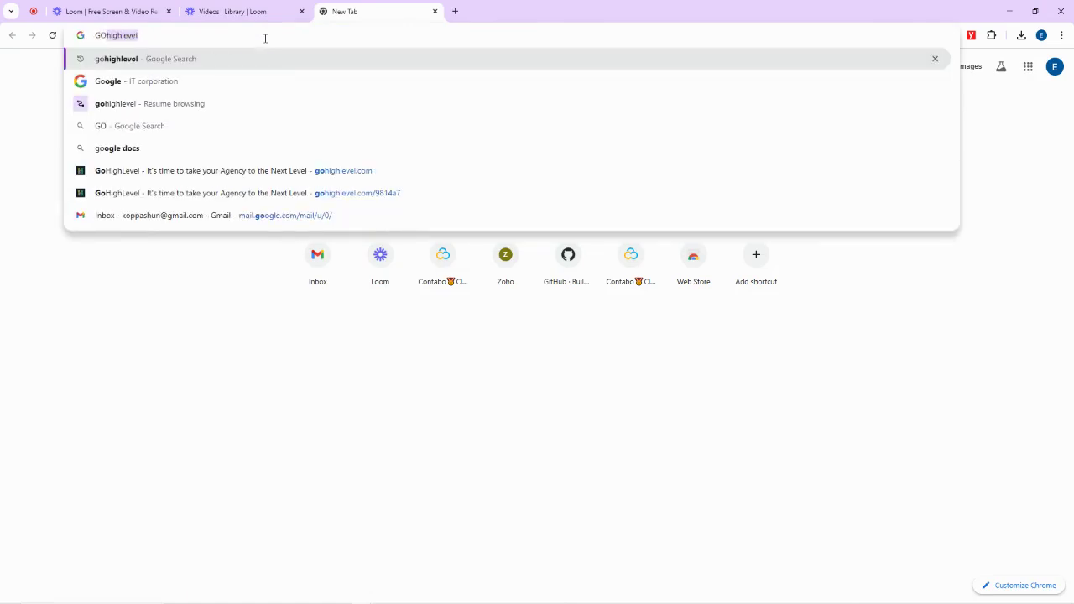
pyautogui.click(276, 171)
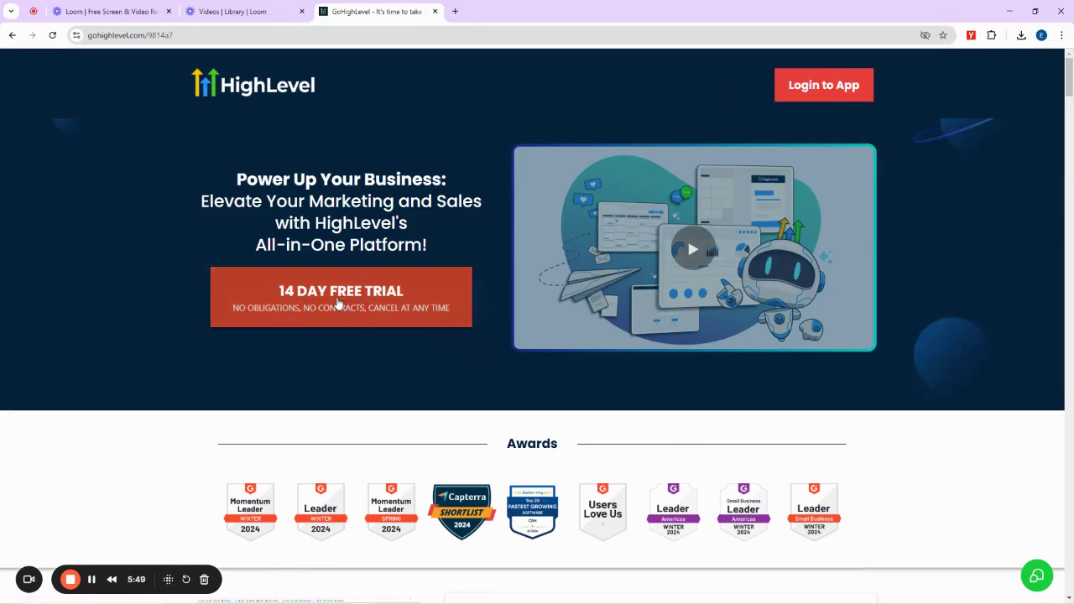
pyautogui.click(336, 304)
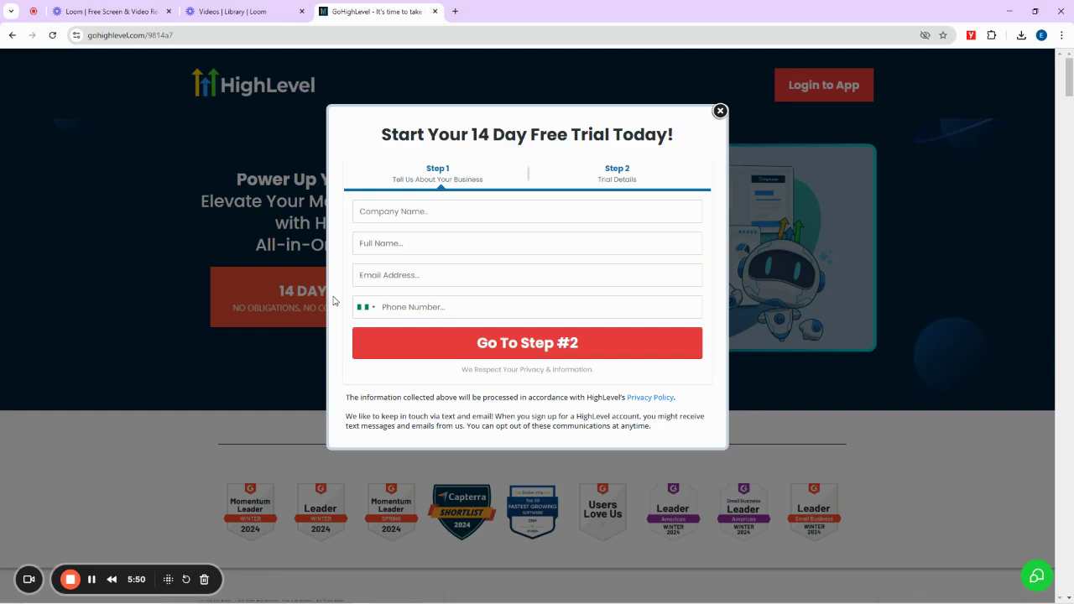
# Fill the company name and full name fields from the browser's suggested values
pyautogui.click(395, 213)
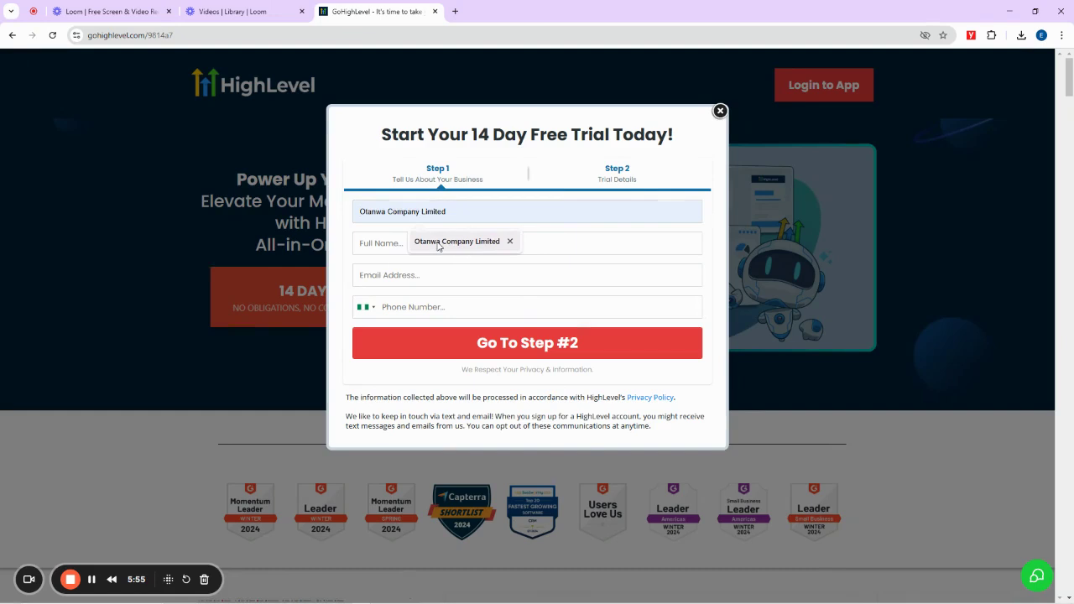
pyautogui.click(437, 244)
pyautogui.click(396, 245)
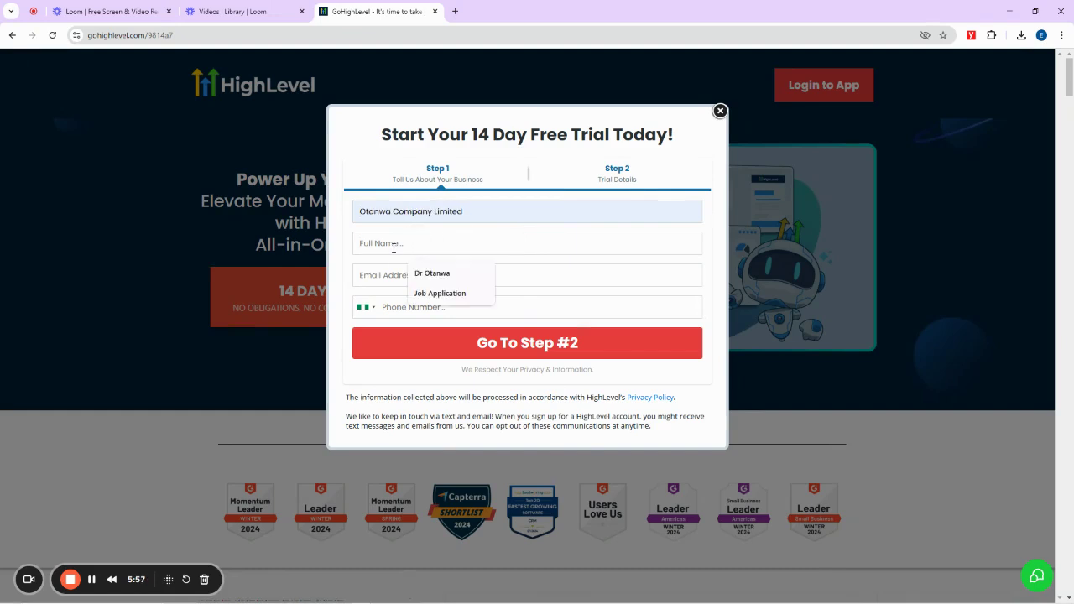
pyautogui.click(431, 276)
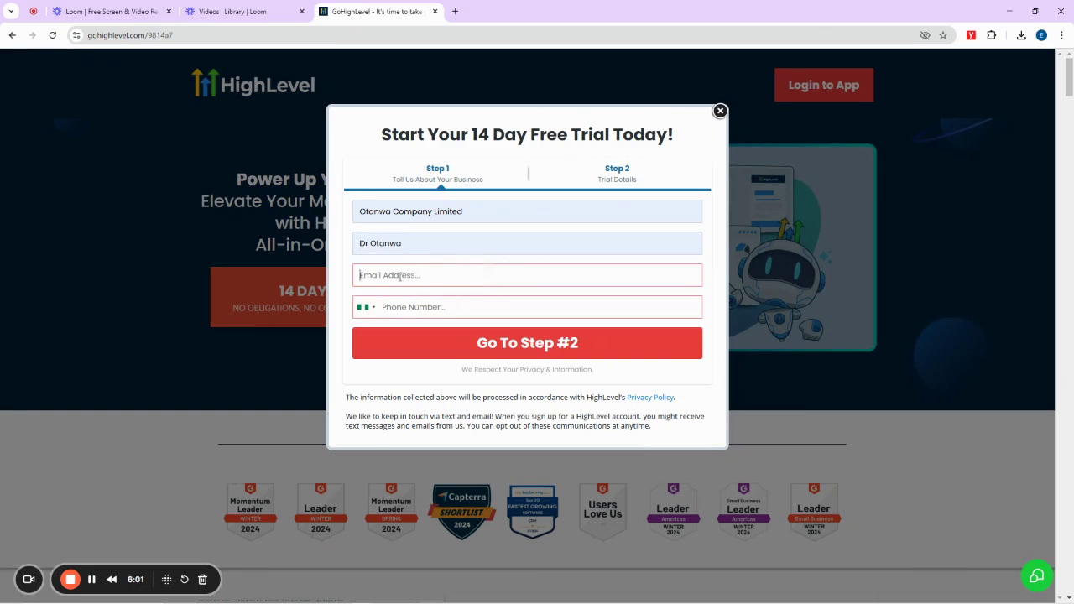
# Enter the contact's e-mail address and phone number, then submit Step 1 of the trial form
pyautogui.click(400, 275)
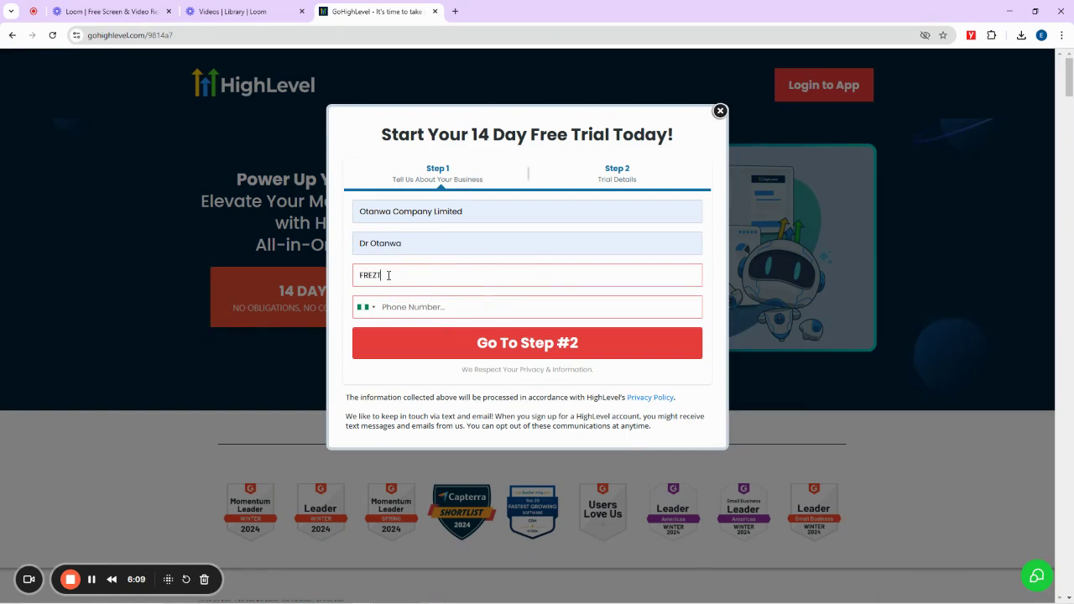
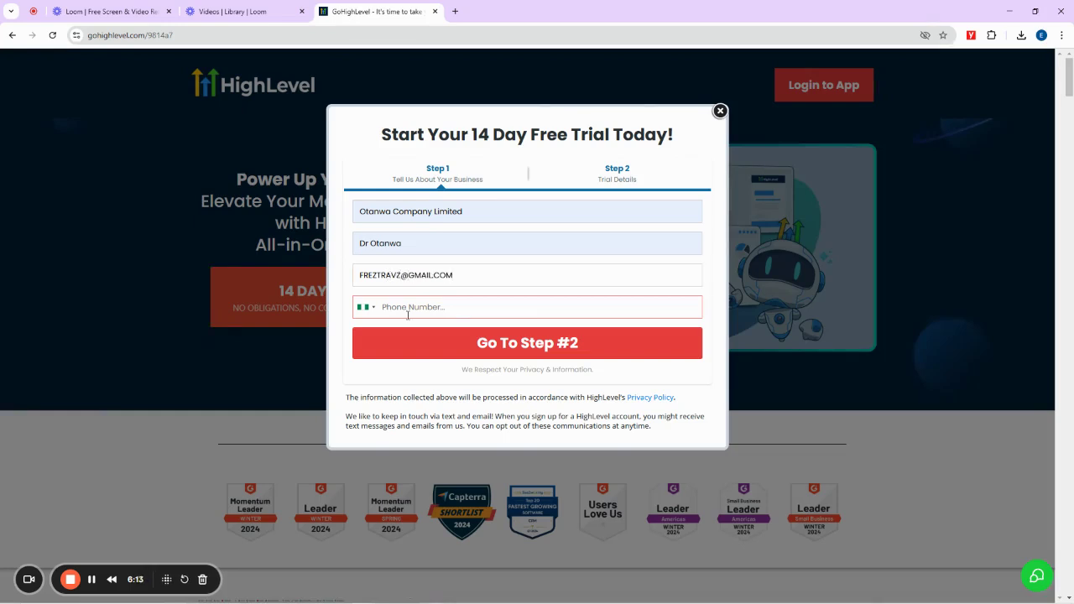
pyautogui.click(414, 307)
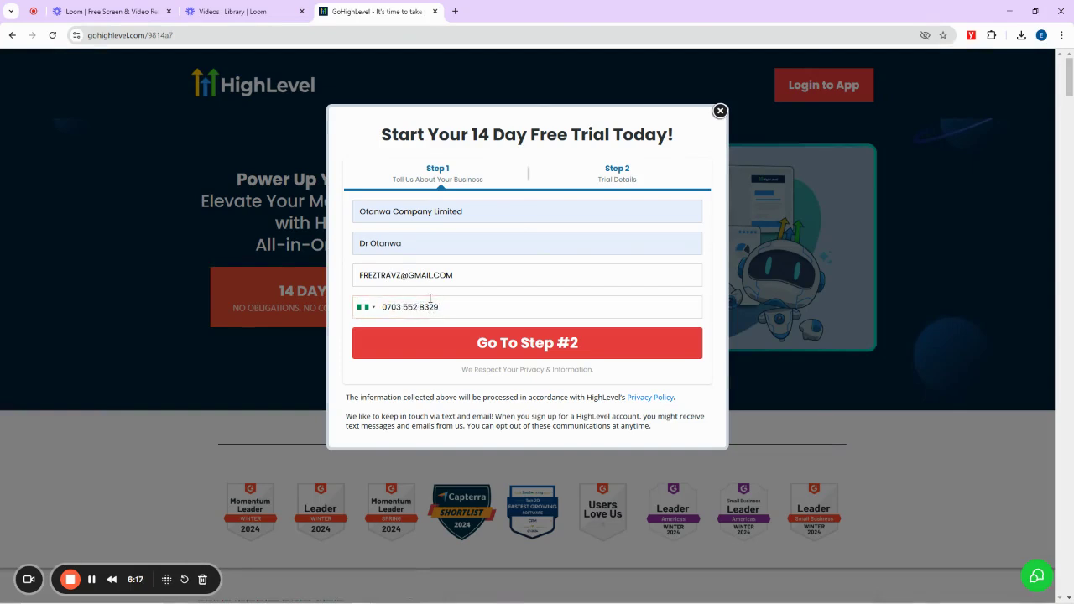
pyautogui.click(518, 345)
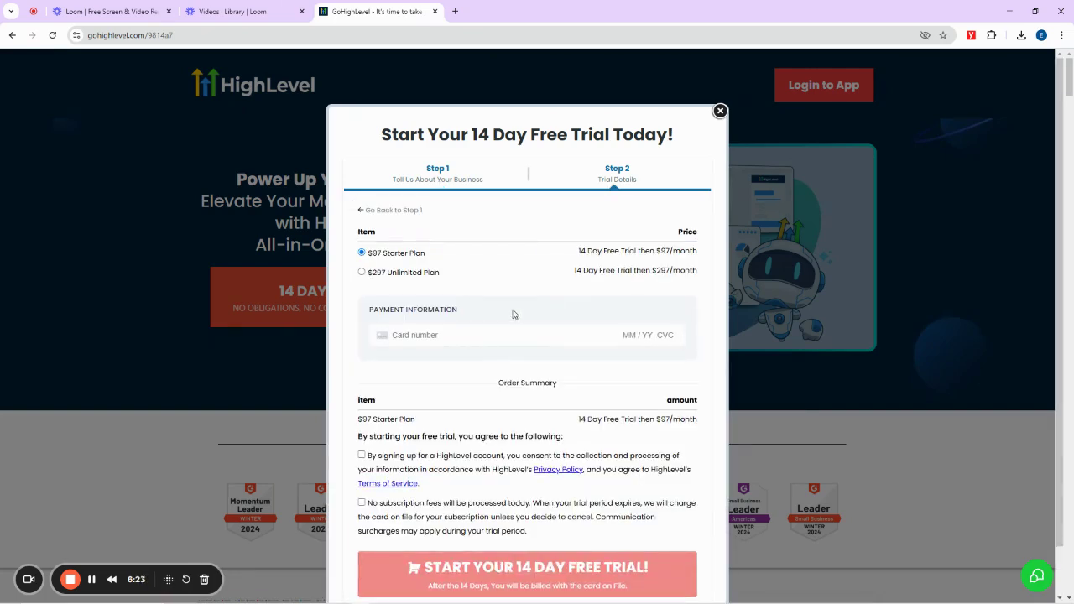
# Tick the sign-up/privacy and subscription billing agreements on the trial details step, then close the form
pyautogui.scroll(-1, 460, 283)
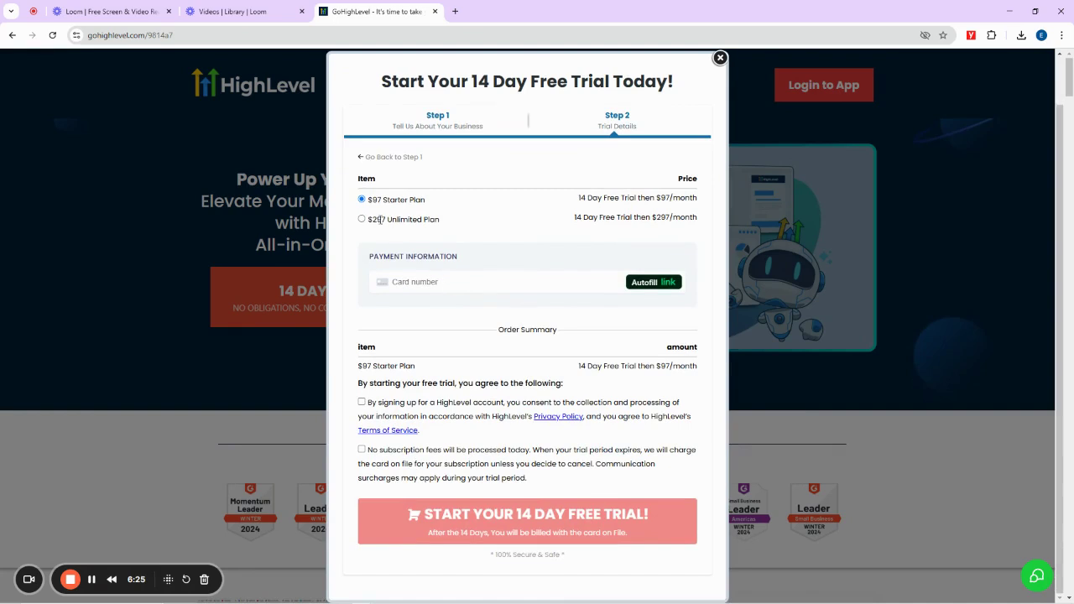
pyautogui.click(400, 280)
pyautogui.scroll(-3, 573, 314)
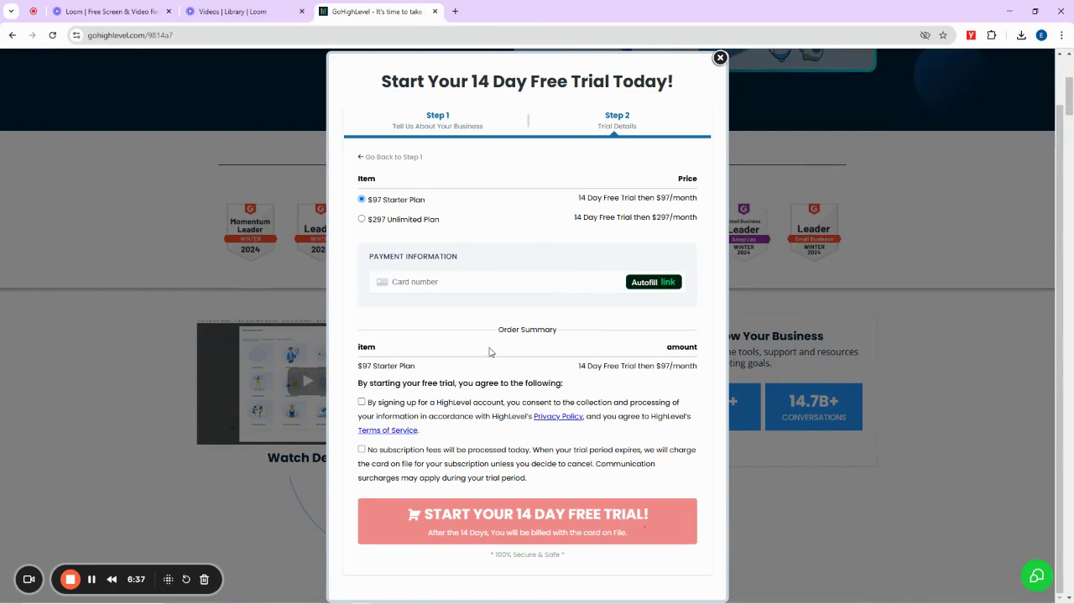
pyautogui.click(361, 402)
pyautogui.click(362, 450)
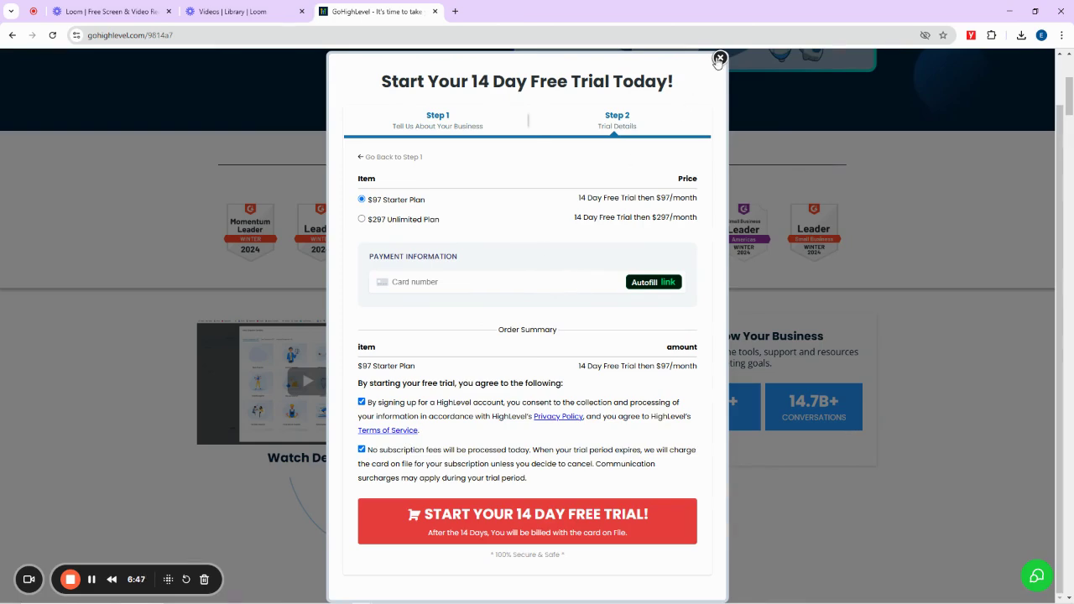
pyautogui.click(720, 58)
pyautogui.moveTo(344, 598)
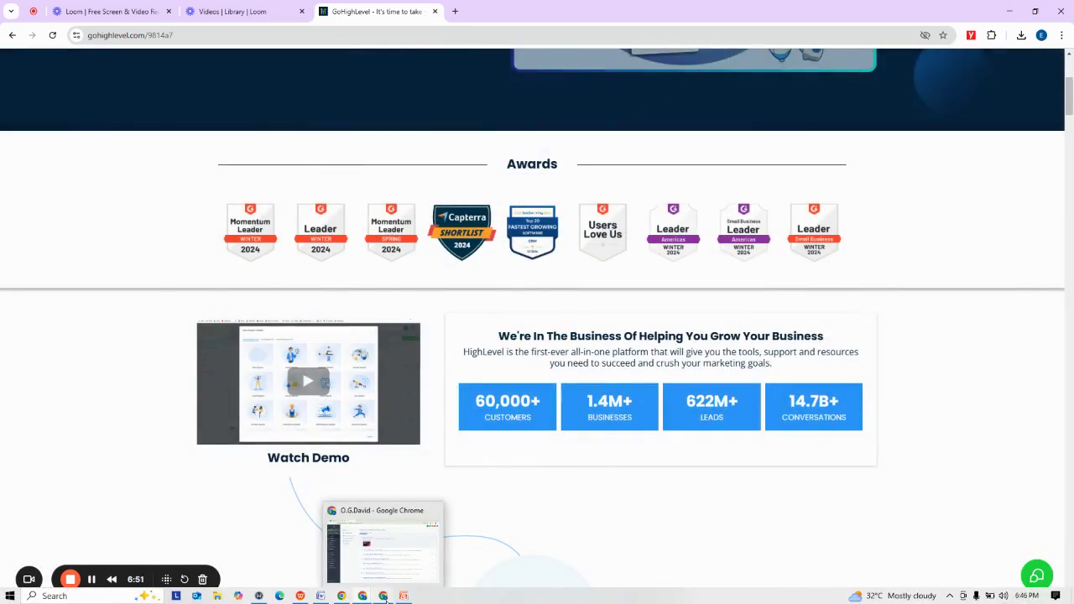
# Bring the Chrome window holding the GoHighLevel sub-account to the front
pyautogui.click(384, 598)
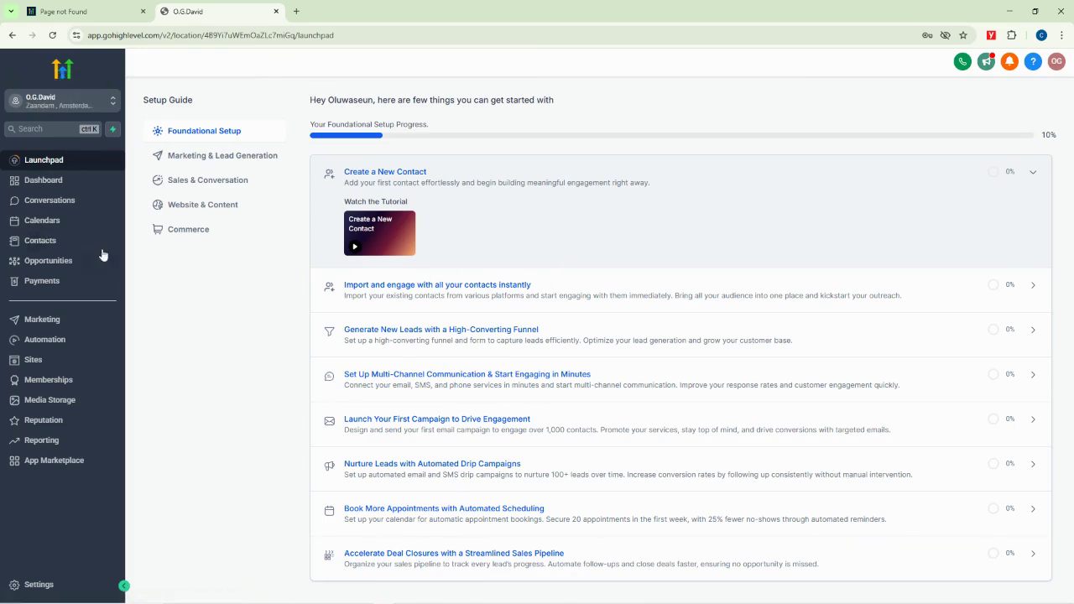
# Open the Dashboard, dismiss the onboarding call invite, and mark the Opportunity and Conversion Rate widget titles
pyautogui.click(42, 180)
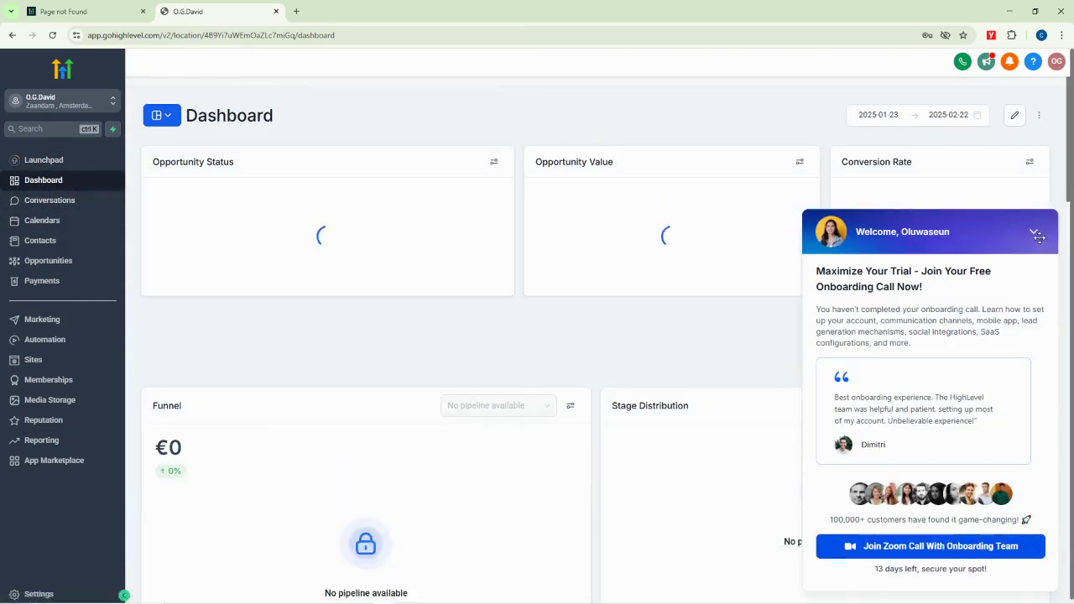
pyautogui.click(1037, 235)
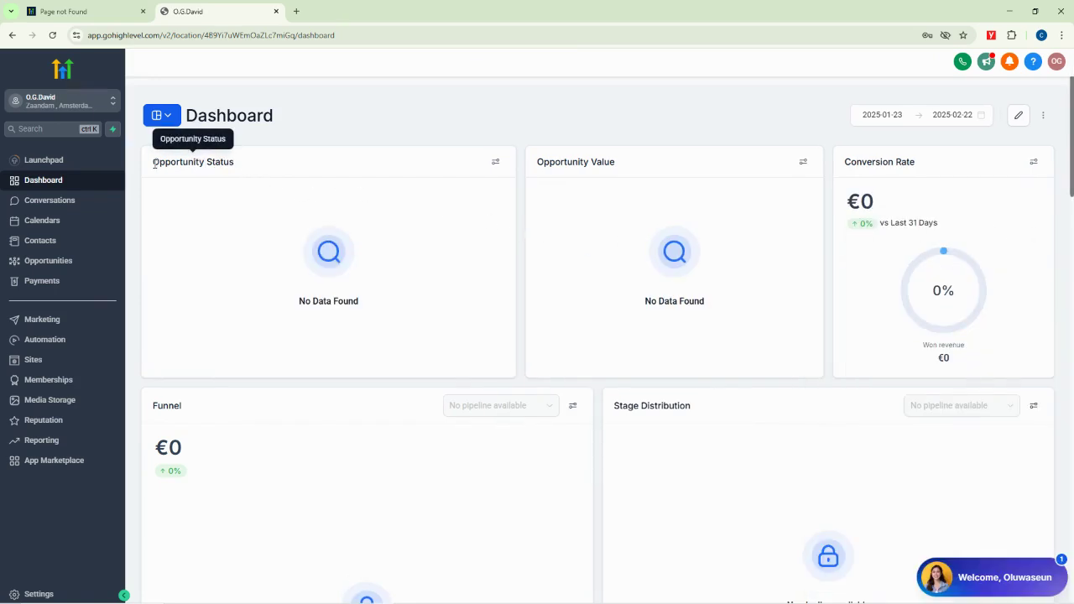
pyautogui.moveTo(154, 164); pyautogui.dragTo(245, 171)
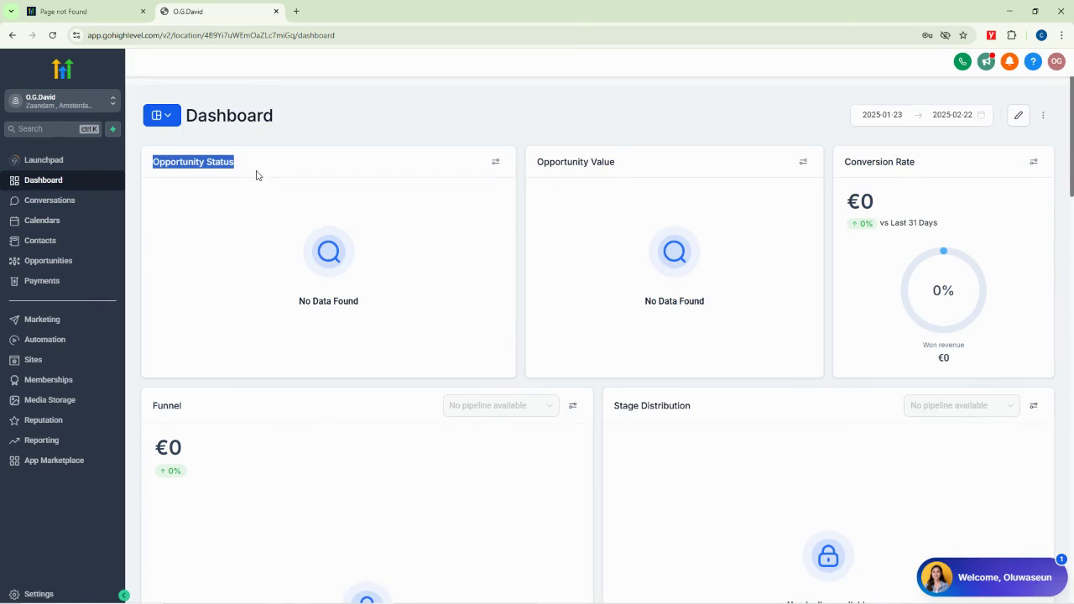
pyautogui.click(316, 132)
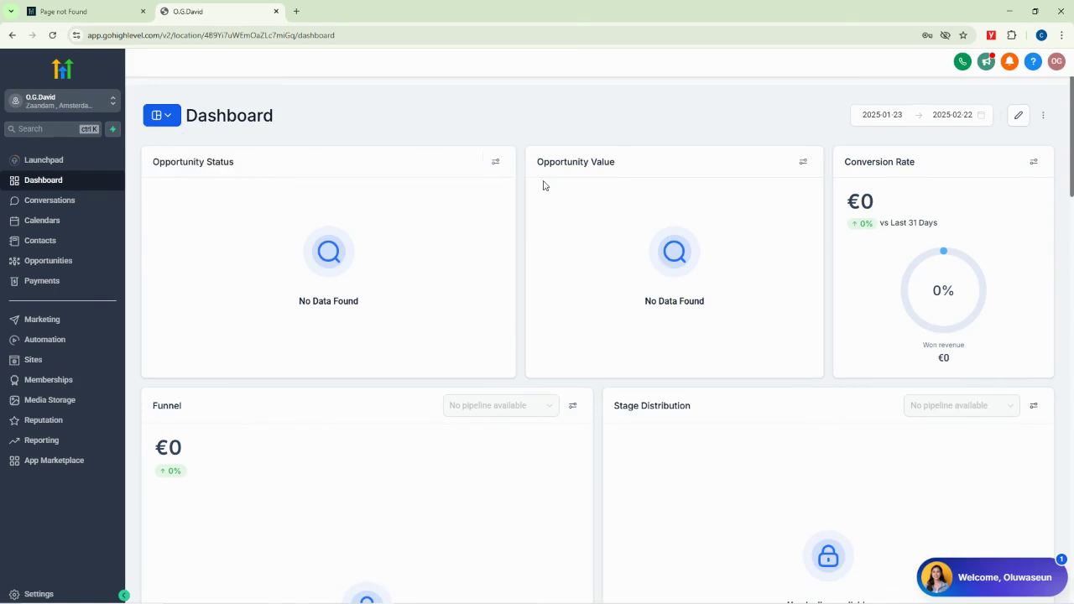
pyautogui.moveTo(630, 170); pyautogui.dragTo(538, 169)
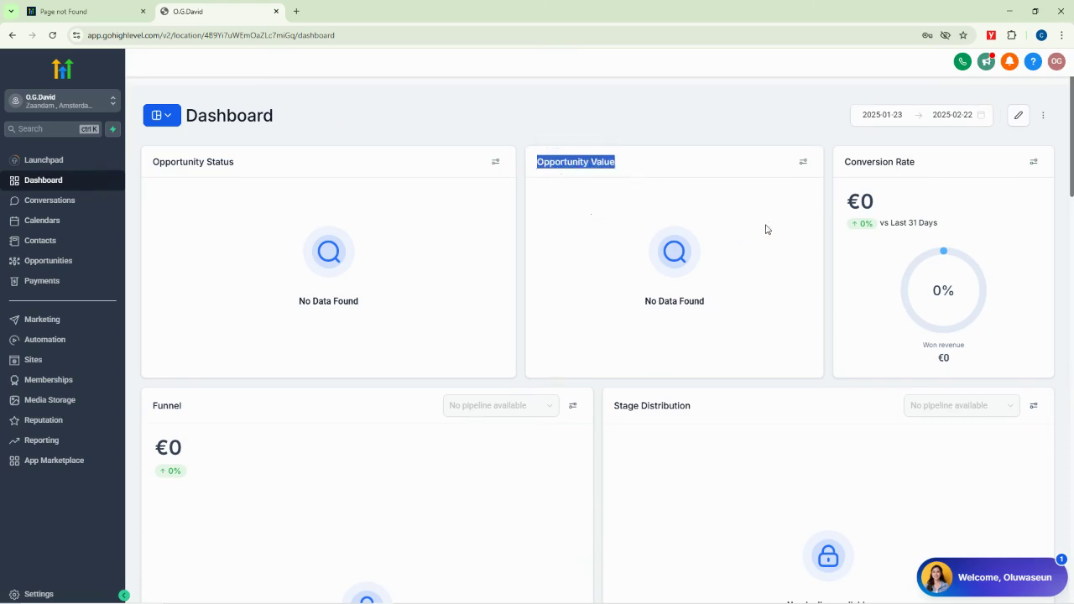
pyautogui.moveTo(928, 169); pyautogui.dragTo(842, 168)
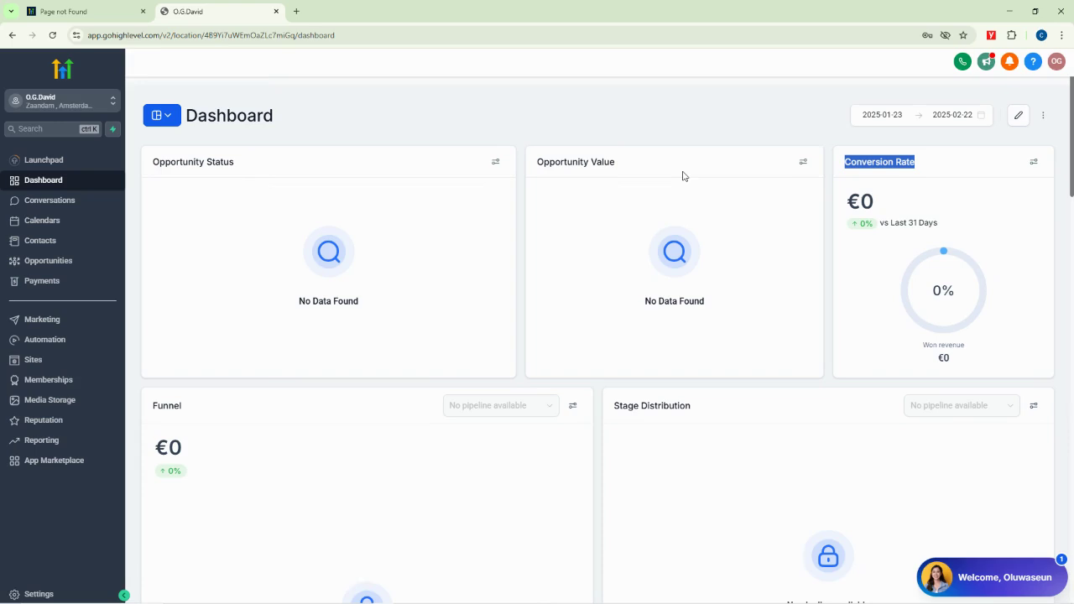
# Scroll down through the empty dashboard widgets and back to the top
pyautogui.scroll(-3, 230, 295)
pyautogui.scroll(1, 204, 274)
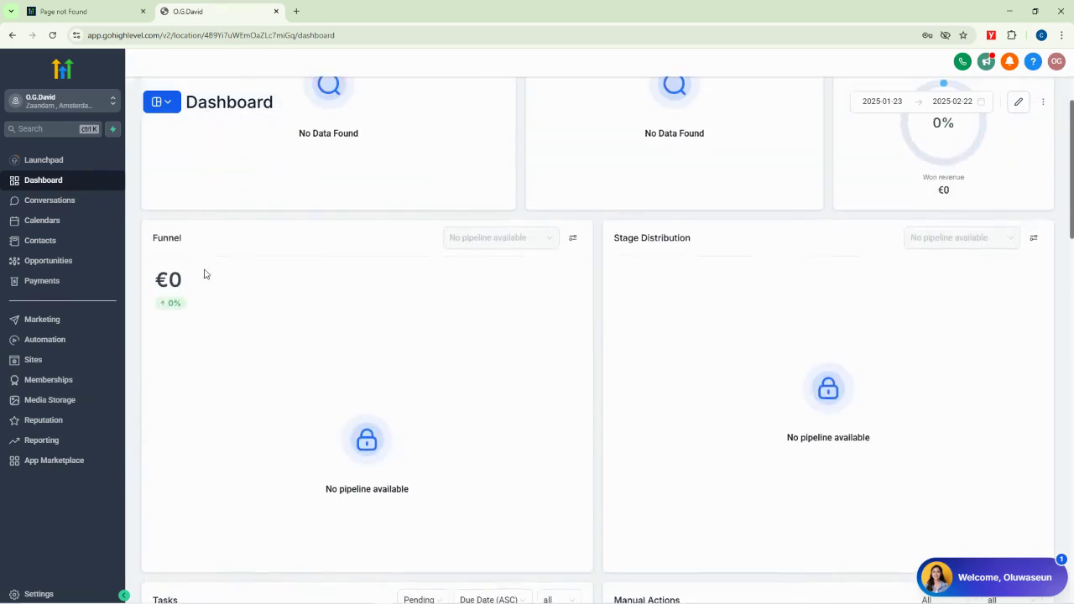
pyautogui.scroll(-12, 626, 330)
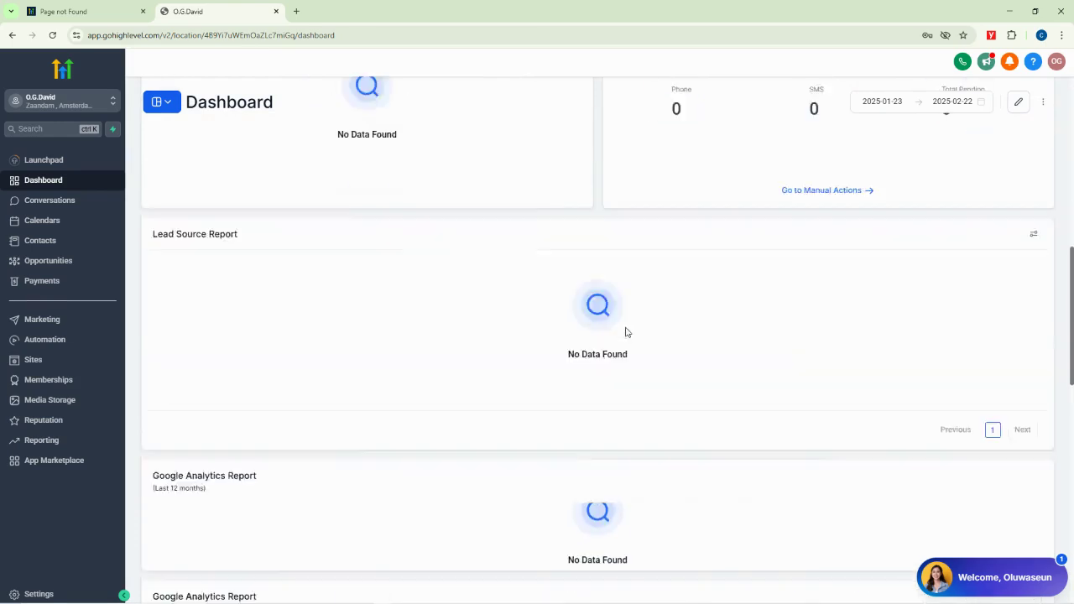
pyautogui.scroll(8, 606, 344)
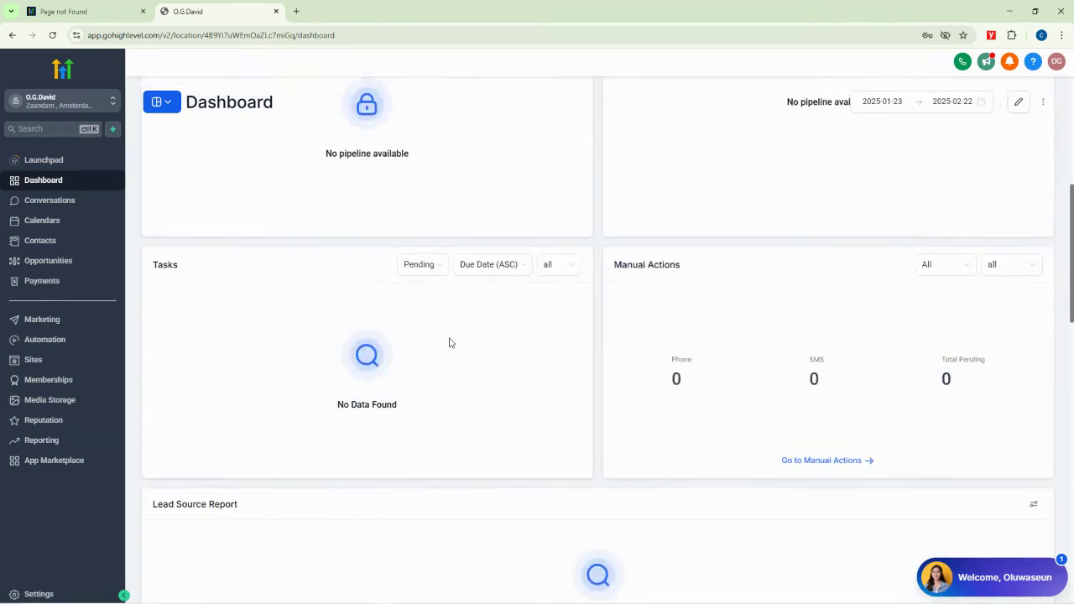
pyautogui.scroll(-8, 571, 375)
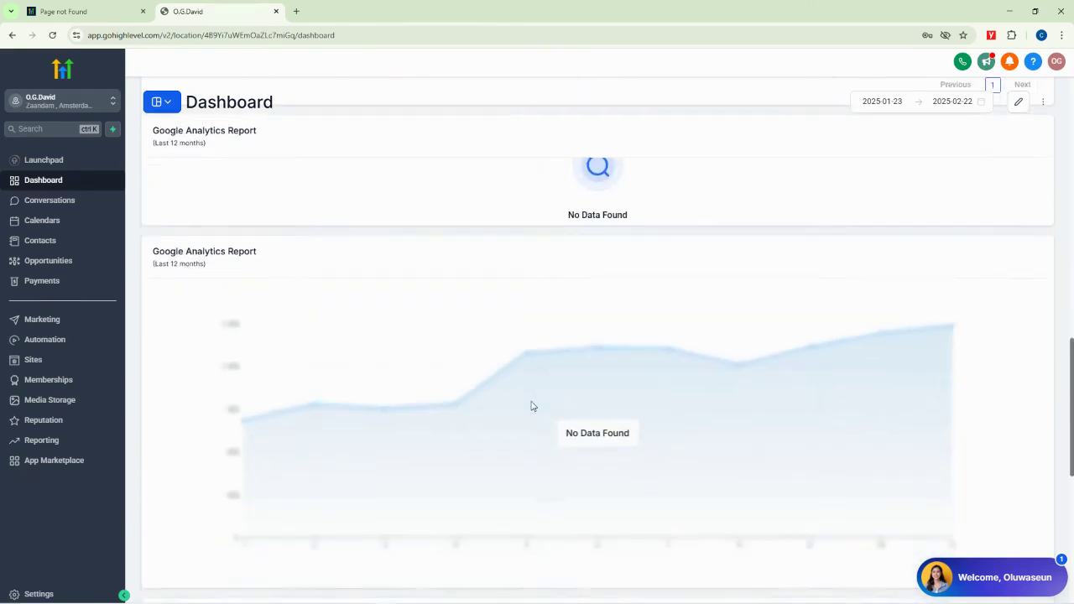
pyautogui.scroll(15, 573, 408)
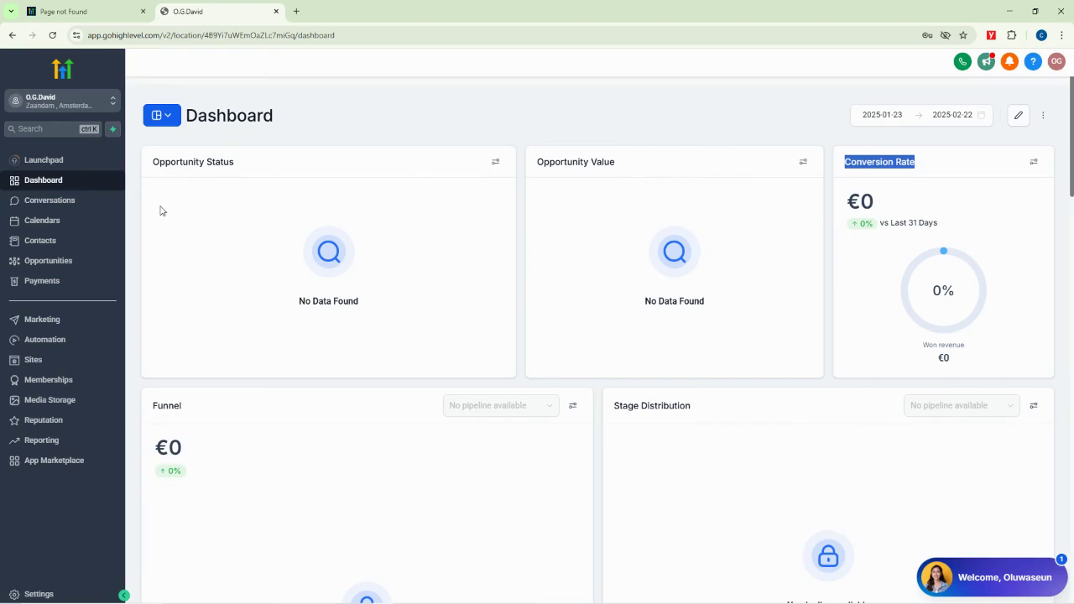
# Browse Conversations' Manual Actions and Snippets tabs, then view the empty Calendars Appointments list
pyautogui.click(68, 202)
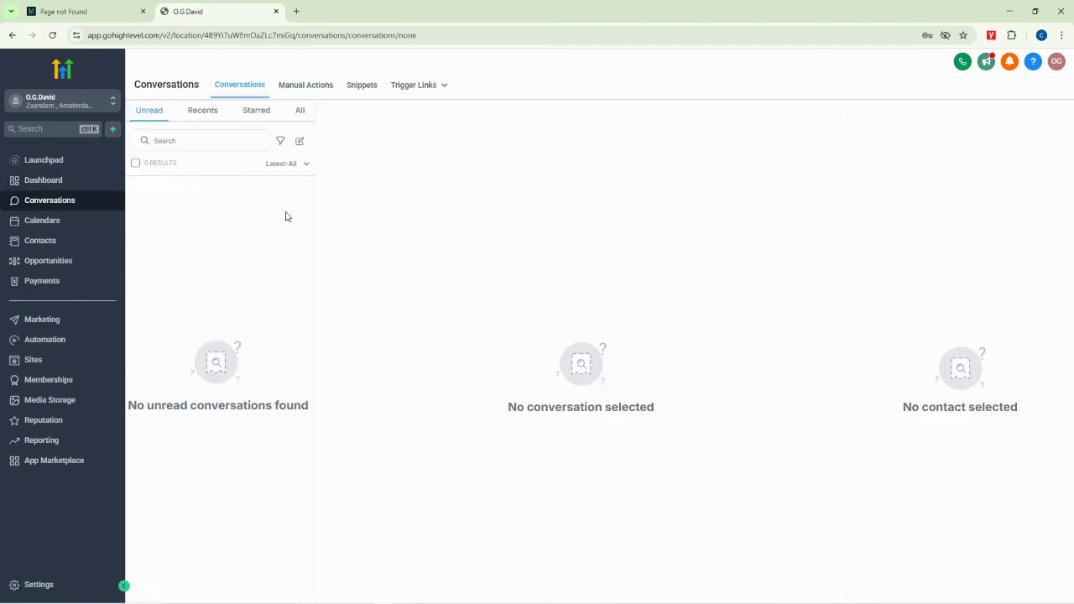
pyautogui.click(302, 88)
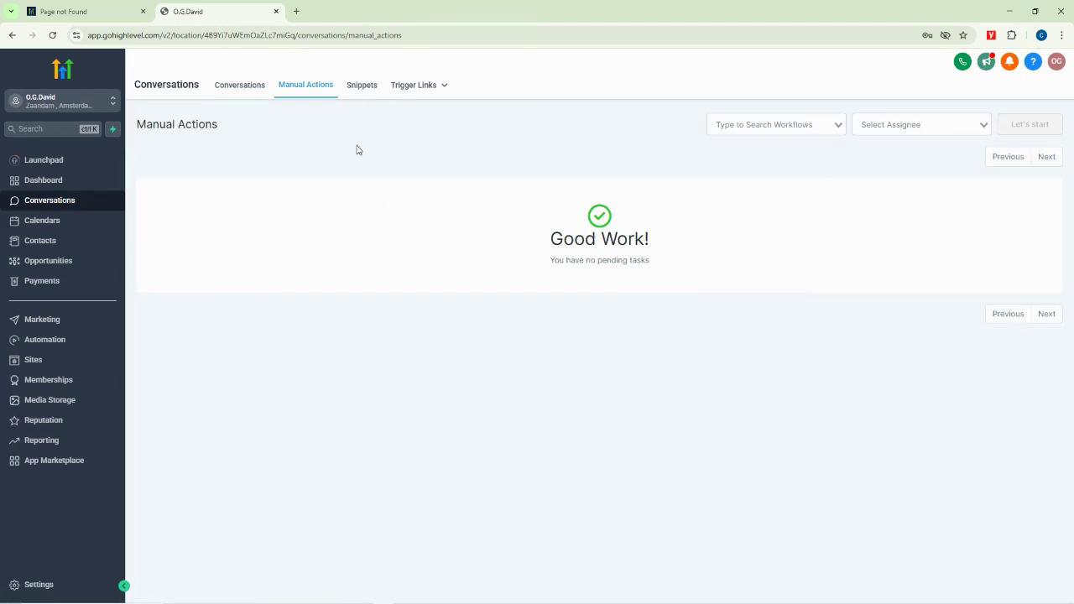
pyautogui.click(357, 89)
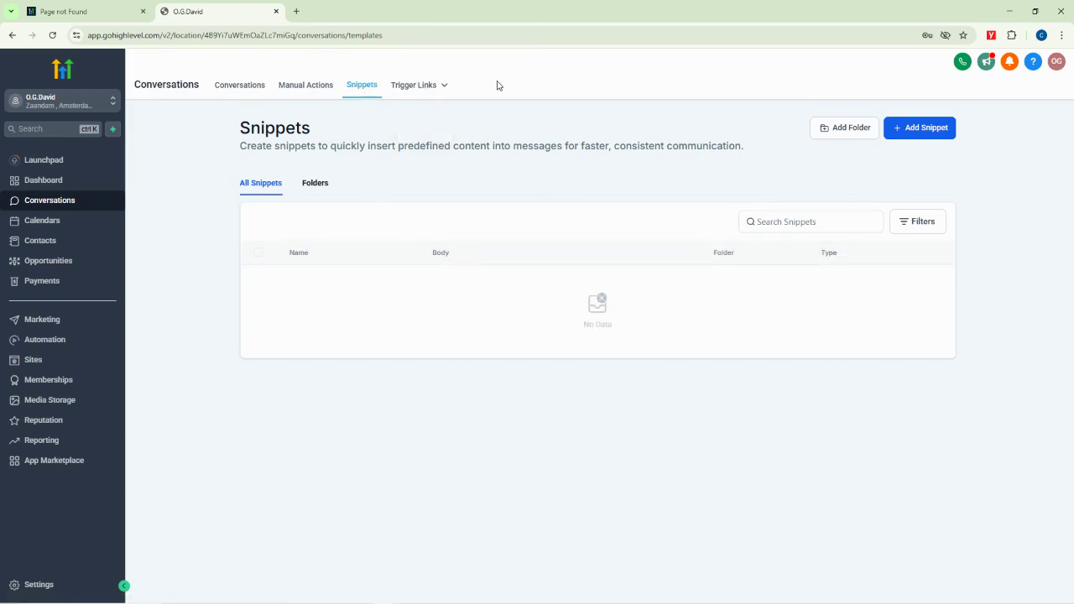
pyautogui.click(36, 222)
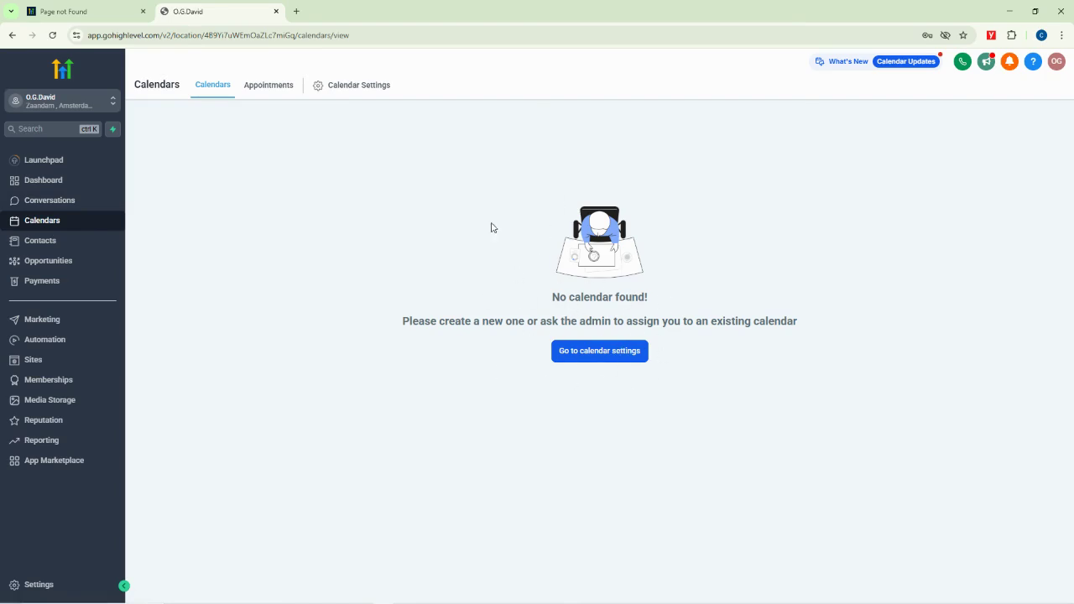
pyautogui.click(263, 87)
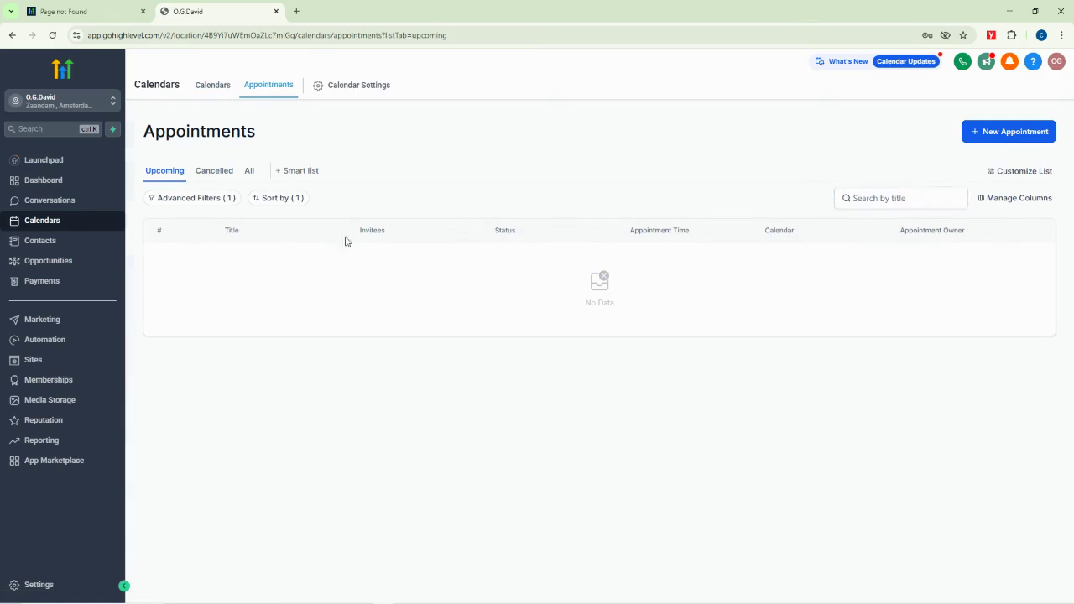
# Check the calendar settings, return to Appointments, then view the empty Contacts and Opportunities pages
pyautogui.click(364, 87)
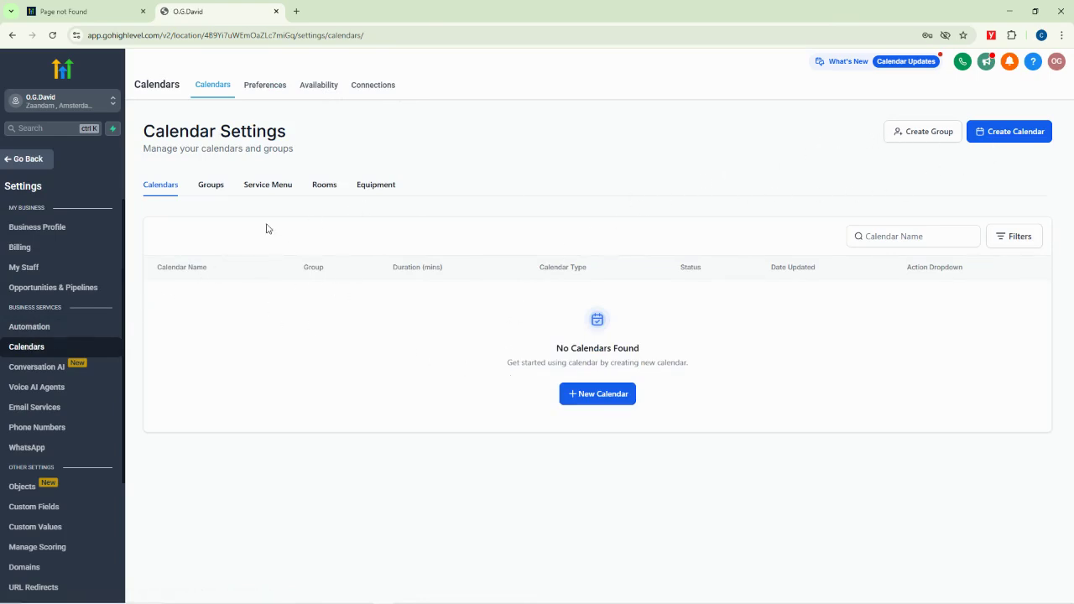
pyautogui.click(10, 161)
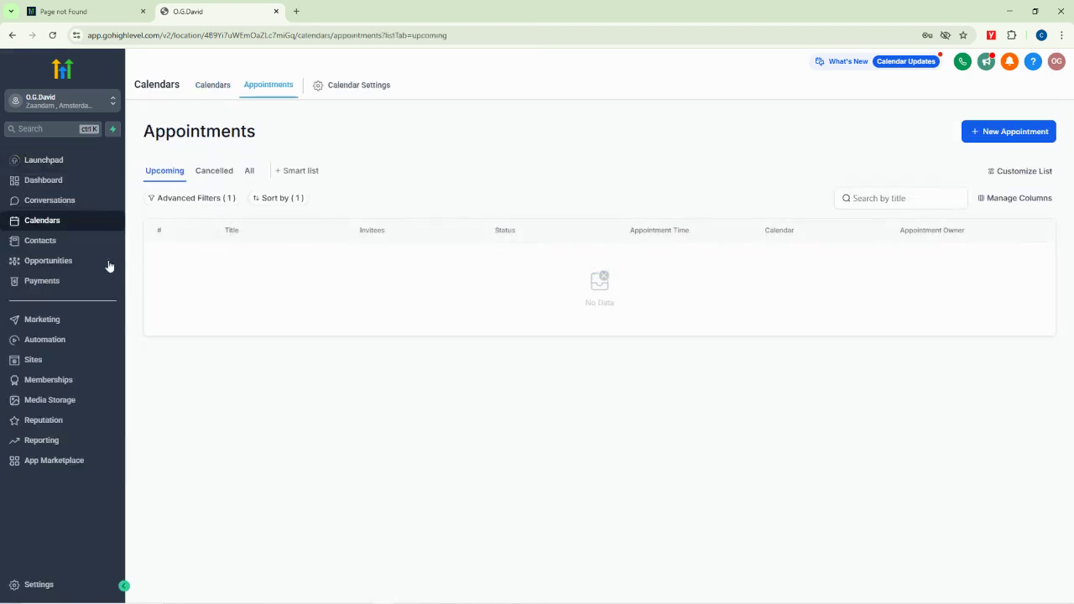
pyautogui.click(41, 243)
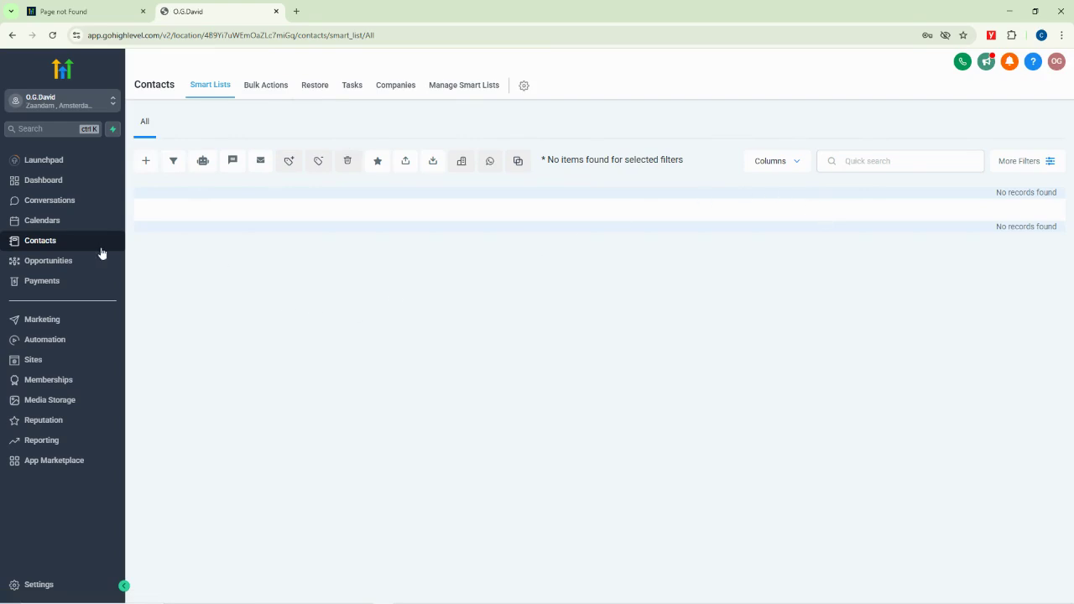
pyautogui.click(35, 260)
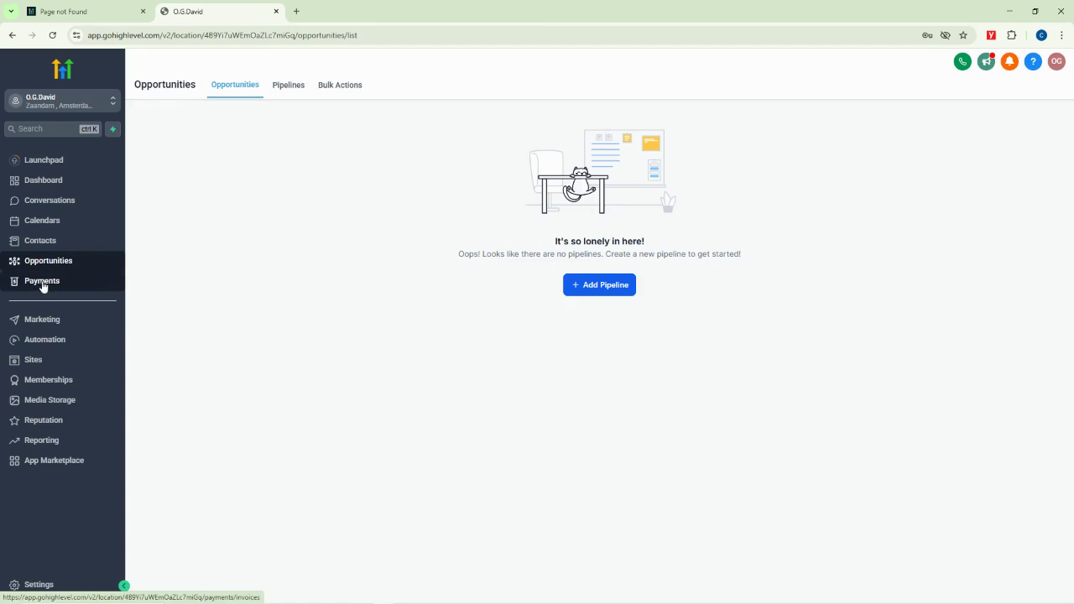
# Go from Payments invoices to Payment Links and close the 'Get started with payments' panel
pyautogui.click(42, 282)
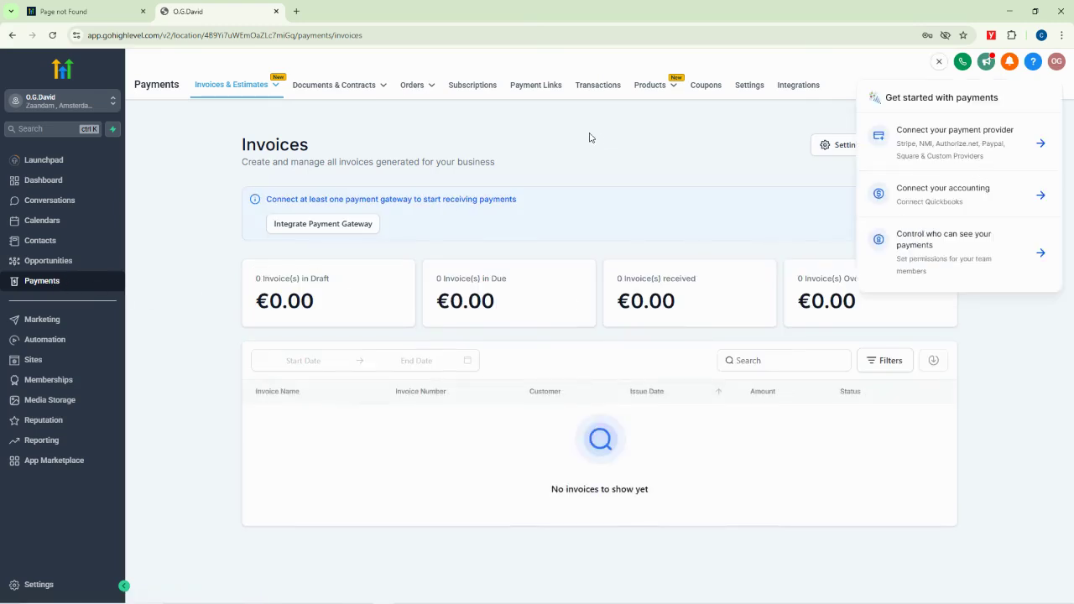
pyautogui.click(542, 88)
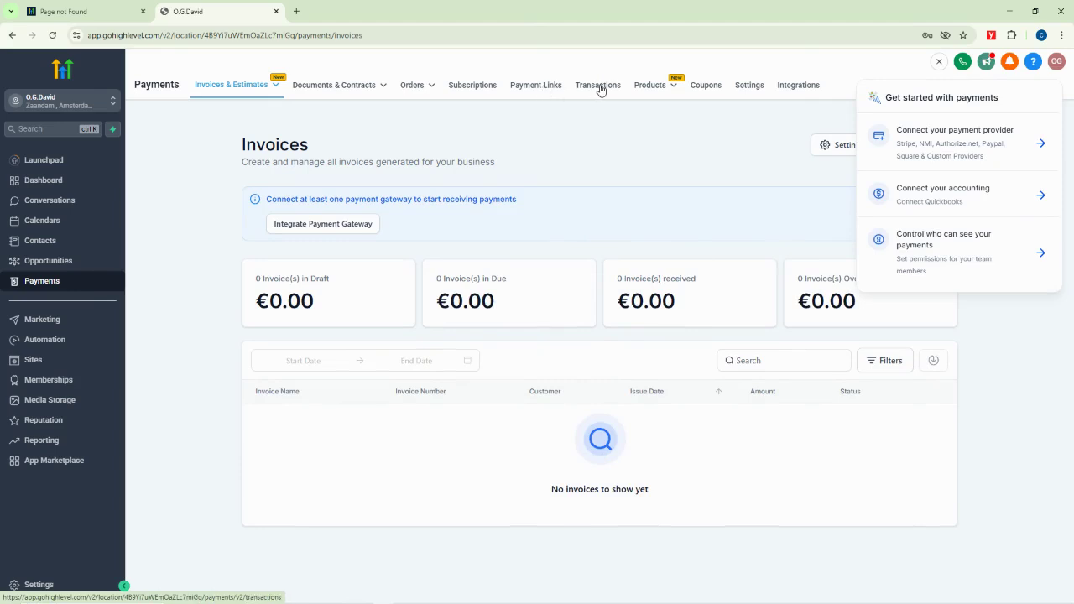
pyautogui.moveTo(655, 89)
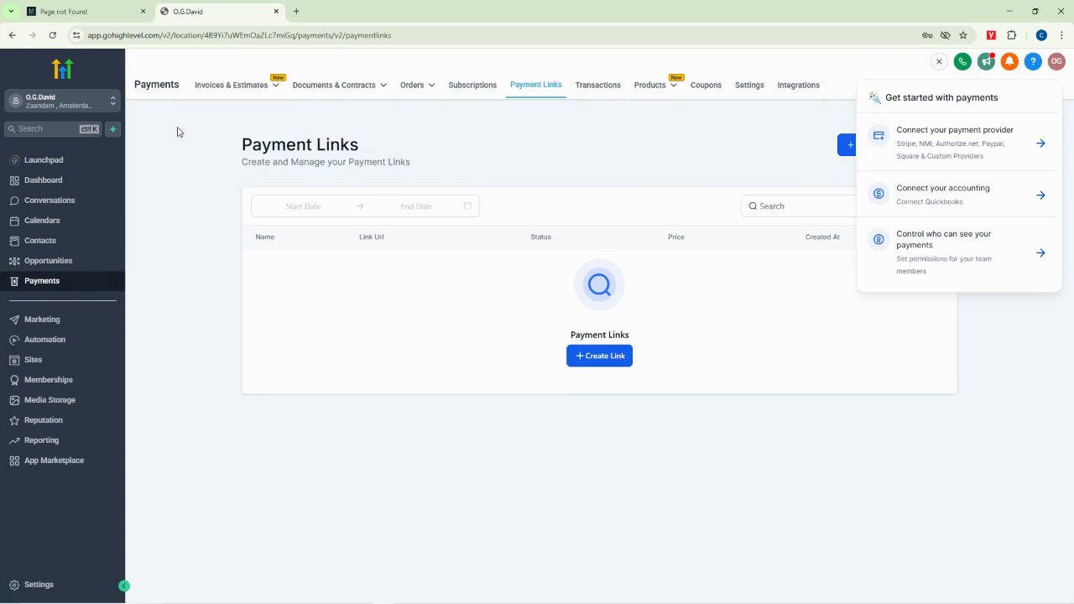
pyautogui.click(940, 63)
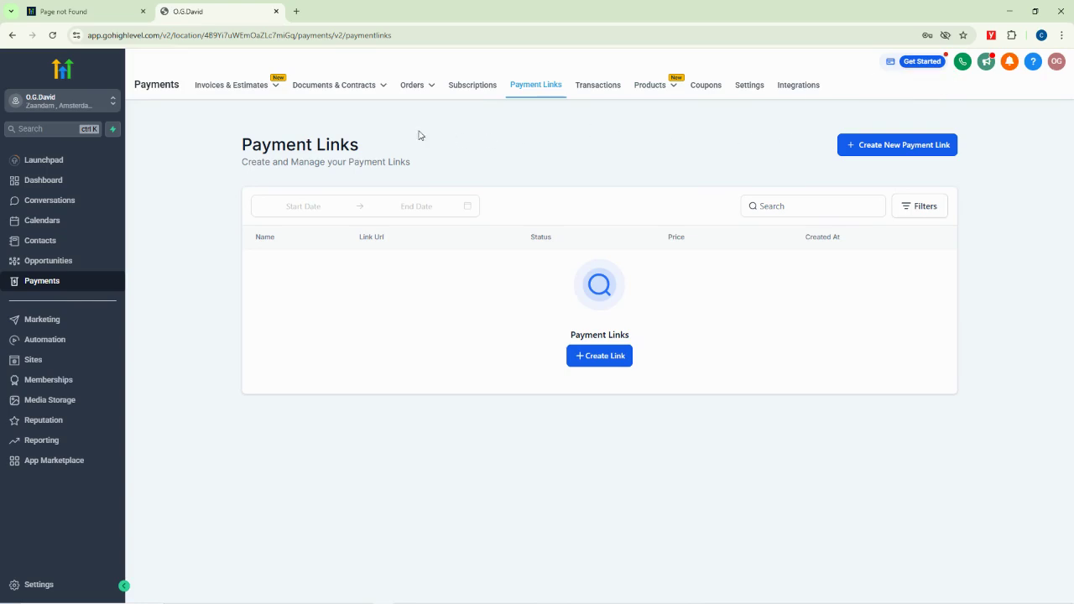
# Look over the Social Planner's social account options, then go to the Automation workflow list
pyautogui.moveTo(661, 90)
pyautogui.click(42, 320)
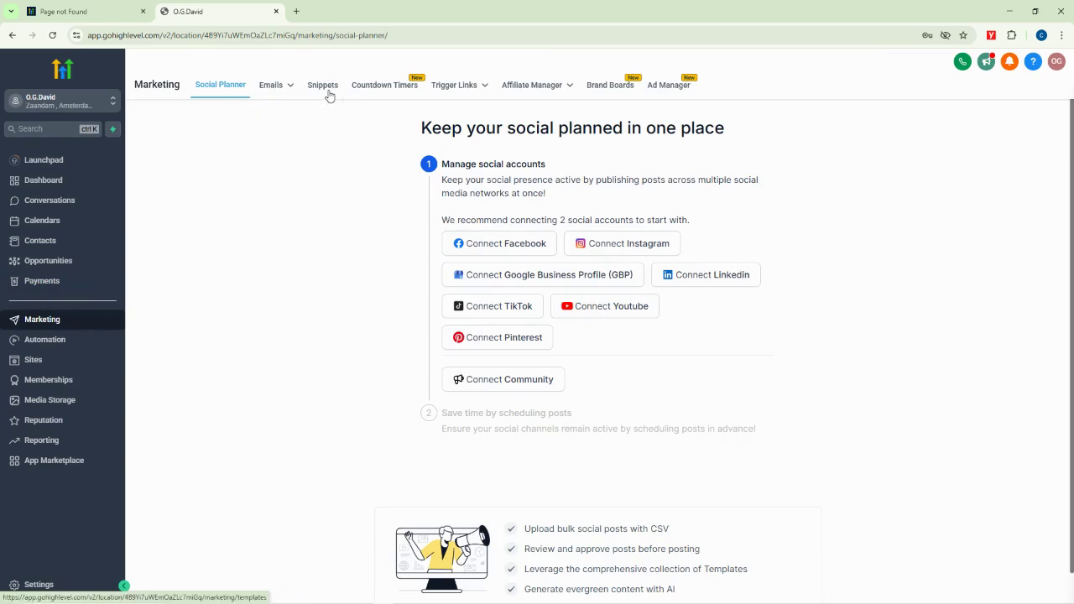
pyautogui.moveTo(527, 94)
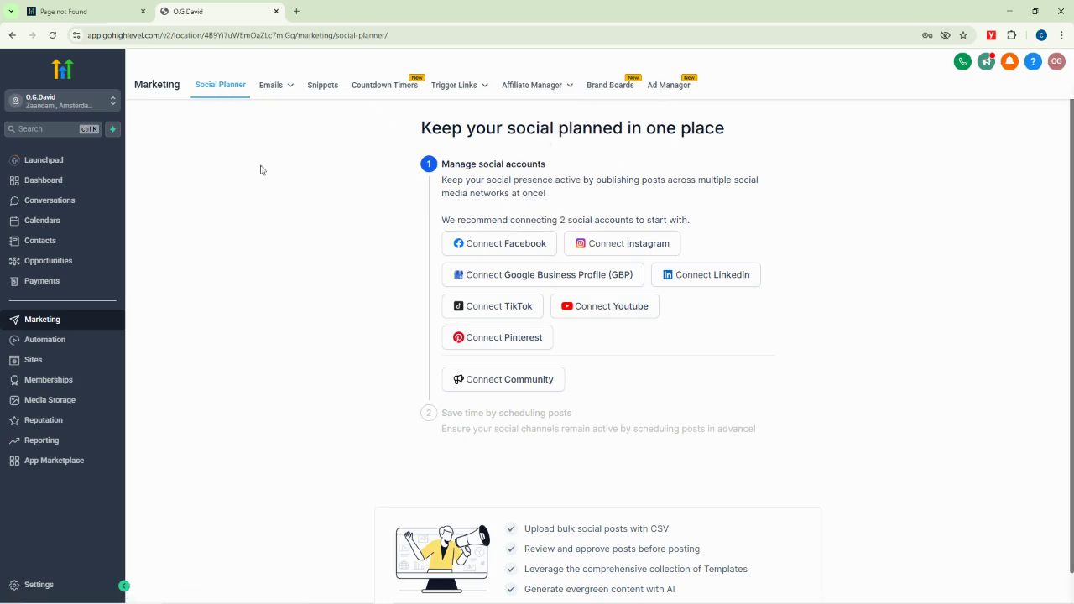
pyautogui.moveTo(288, 90)
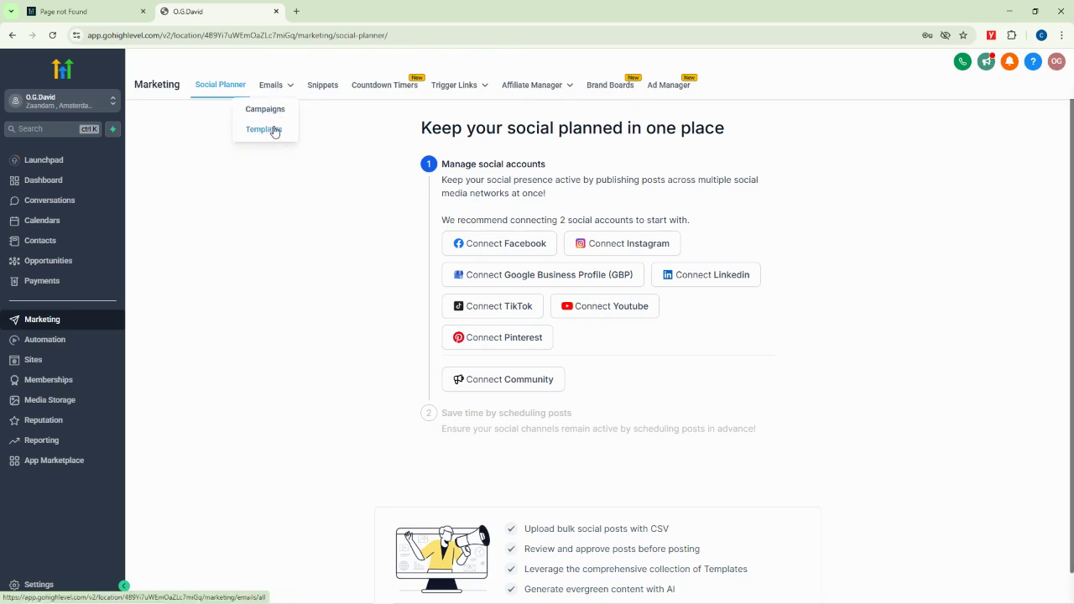
pyautogui.moveTo(458, 87)
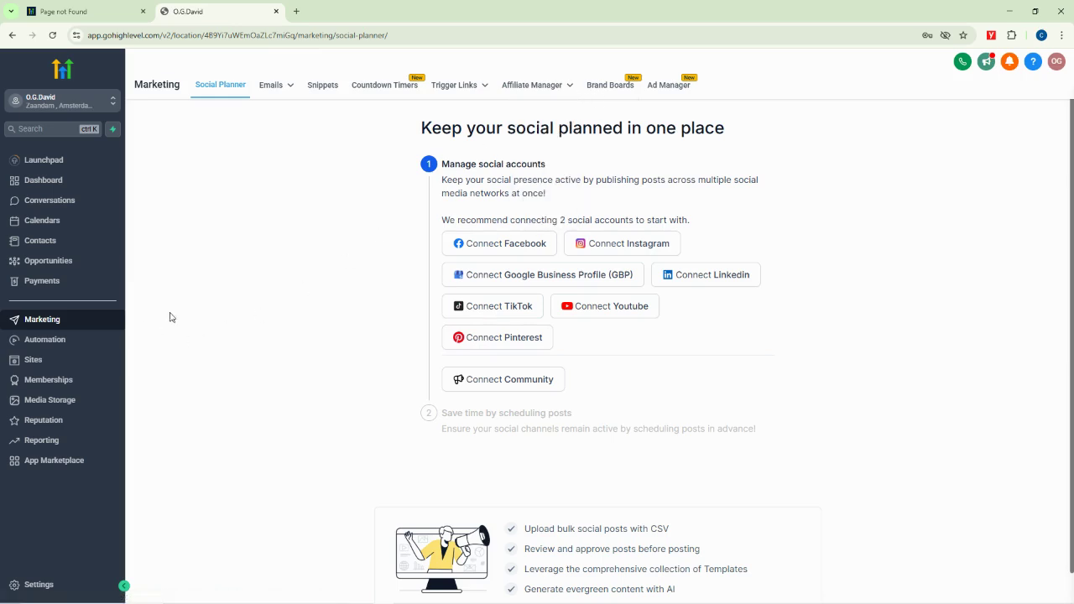
pyautogui.click(54, 340)
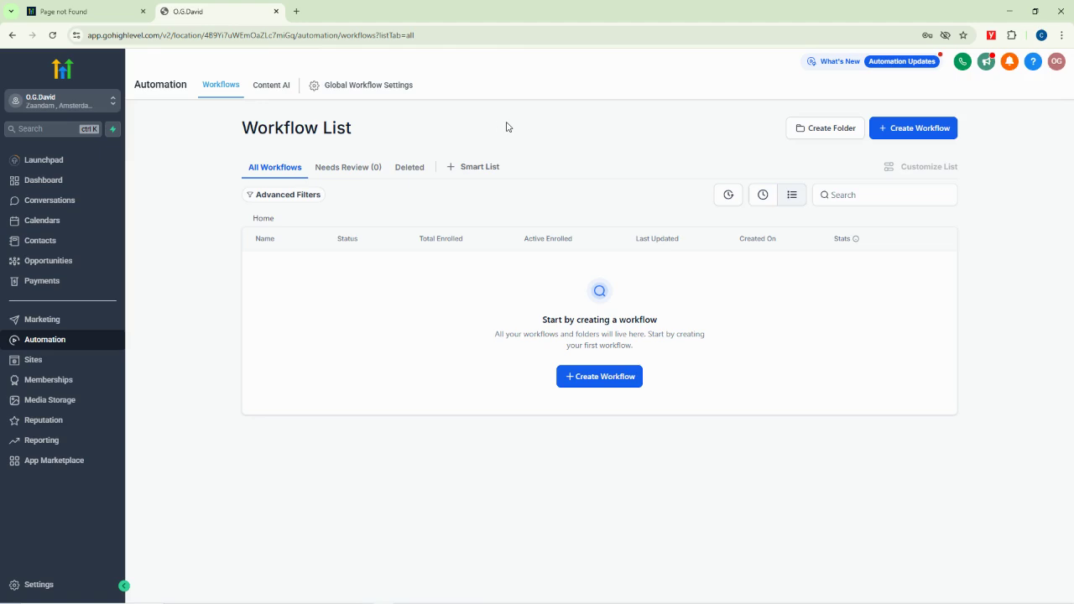
# Browse the Sites Funnels, Websites, Stores, Webinars, Analytics and Blogs pages in turn
pyautogui.click(33, 363)
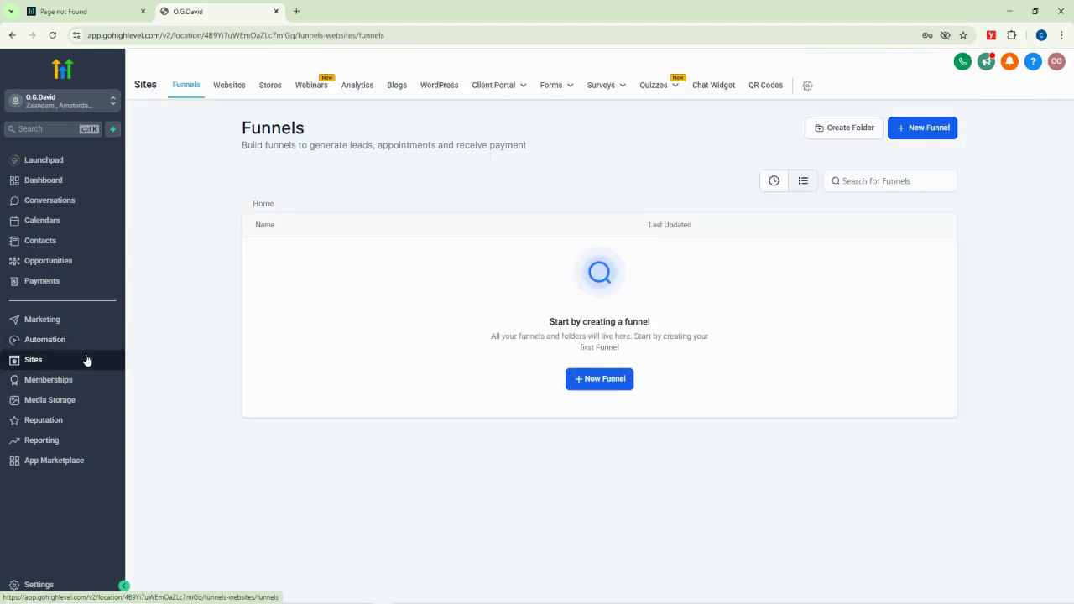
pyautogui.click(227, 87)
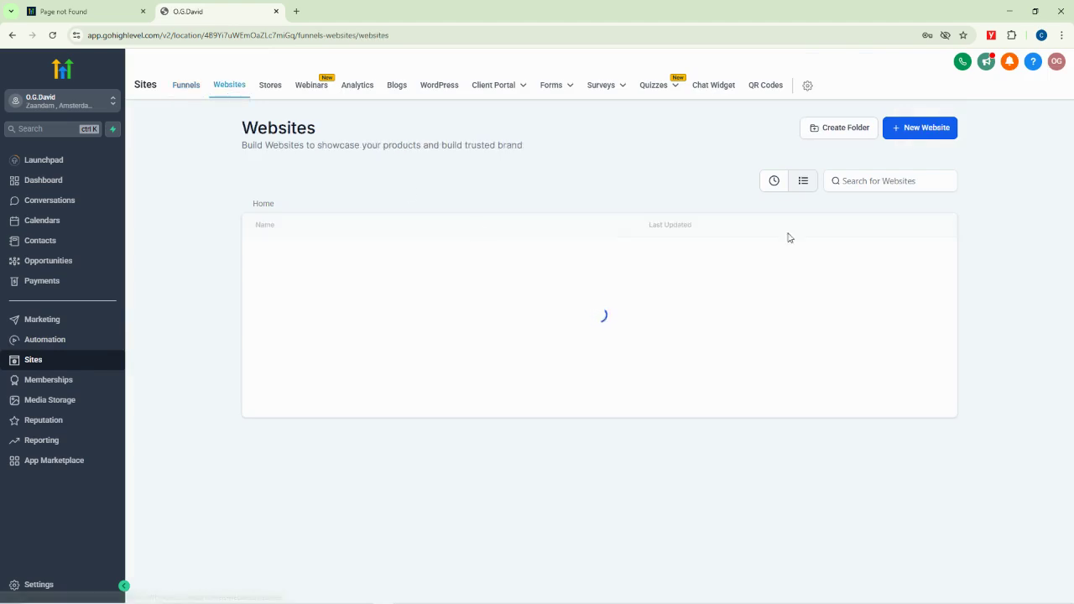
pyautogui.click(186, 87)
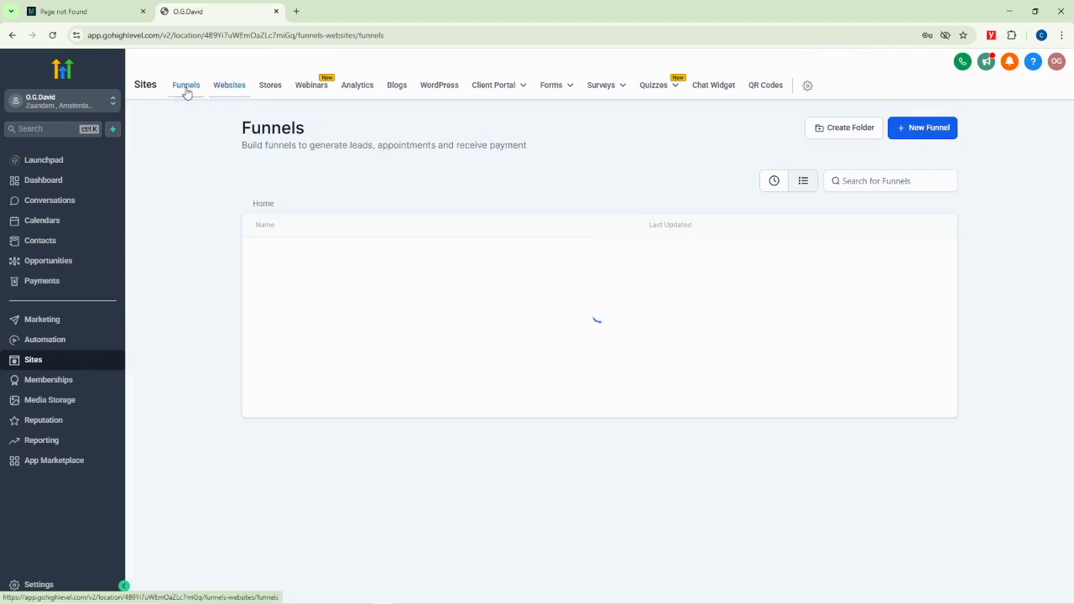
pyautogui.click(270, 87)
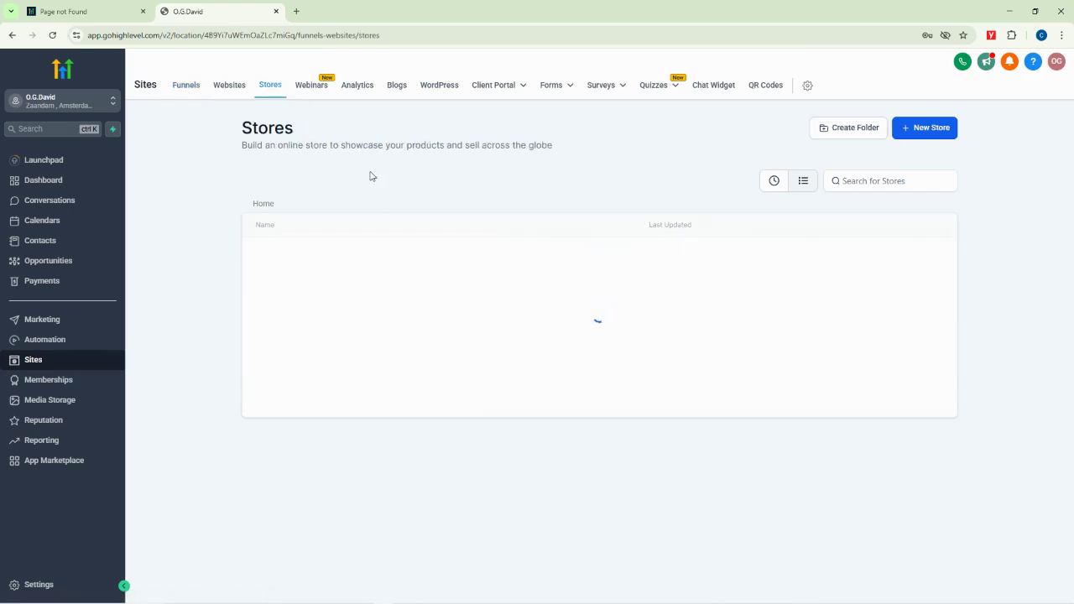
pyautogui.click(311, 89)
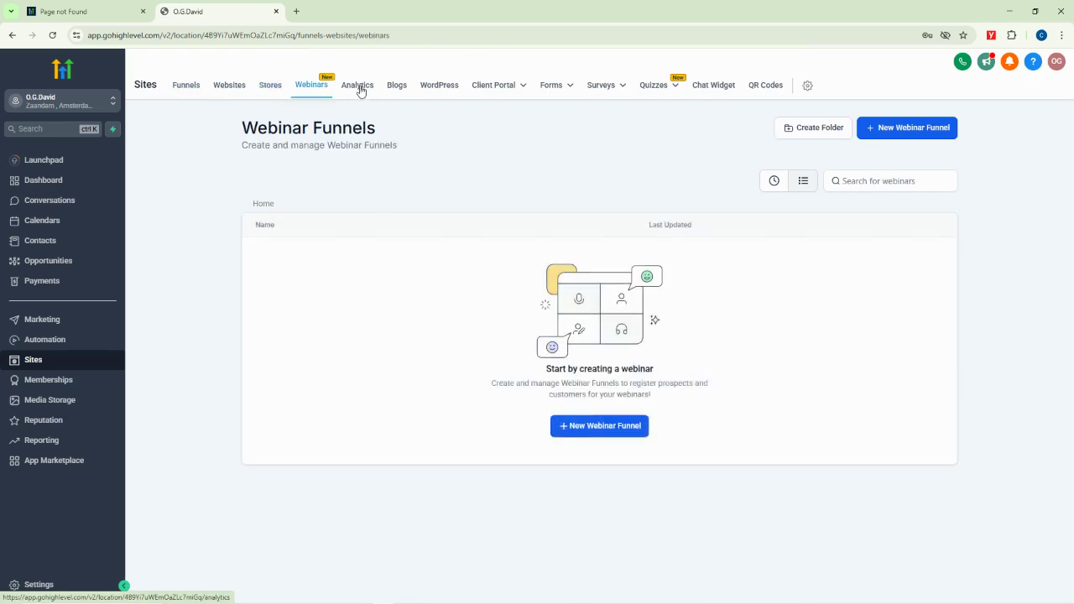
pyautogui.click(356, 87)
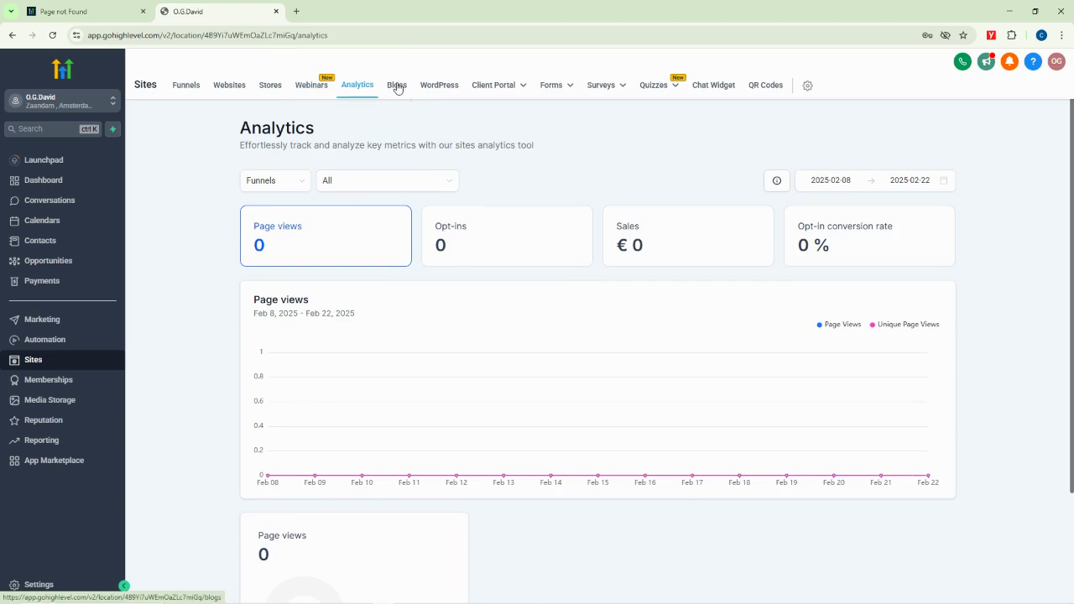
pyautogui.click(397, 86)
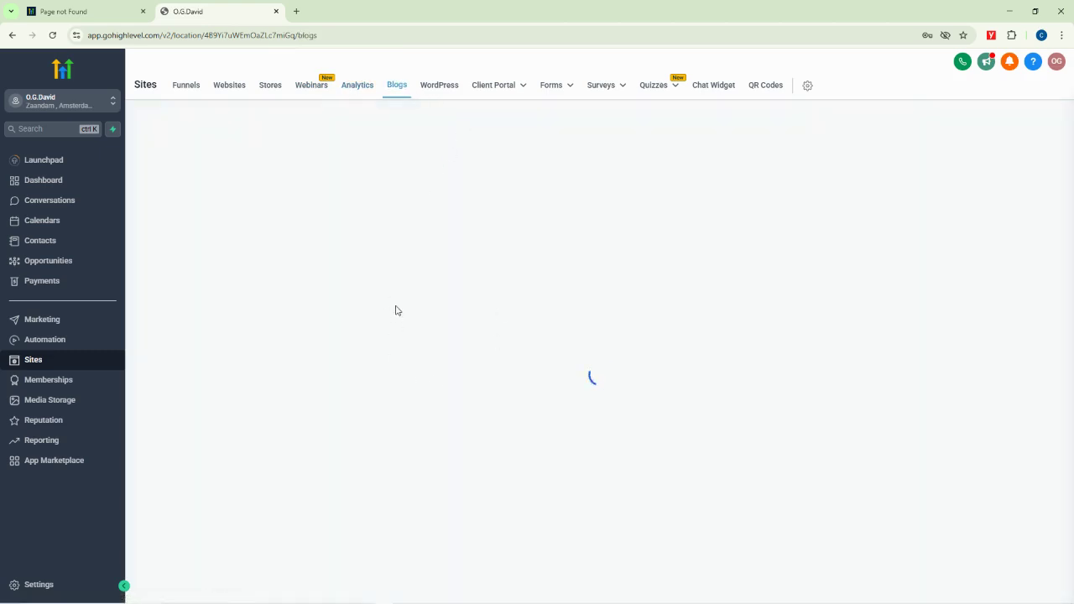
# View the WordPress hosting, Chat Widget and QR Codes pages, then the Memberships client portal
pyautogui.click(439, 87)
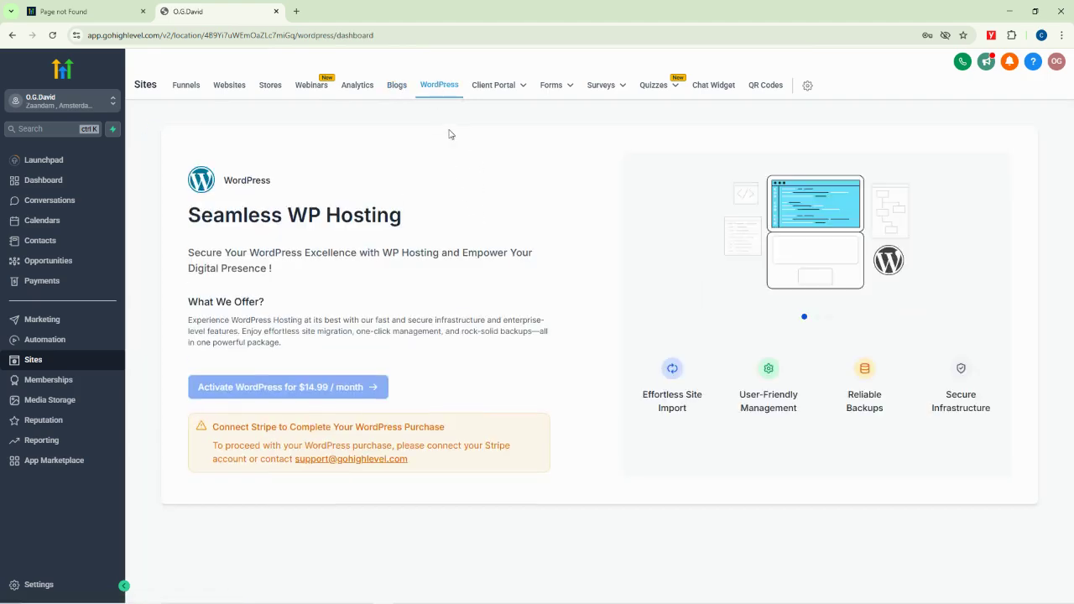
pyautogui.moveTo(508, 91)
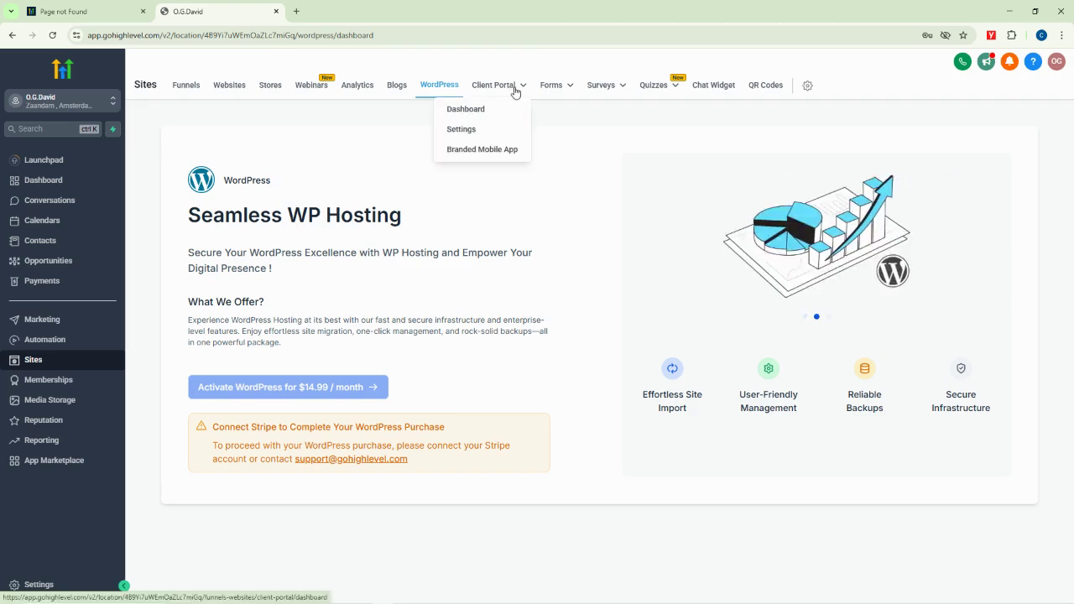
pyautogui.moveTo(571, 101)
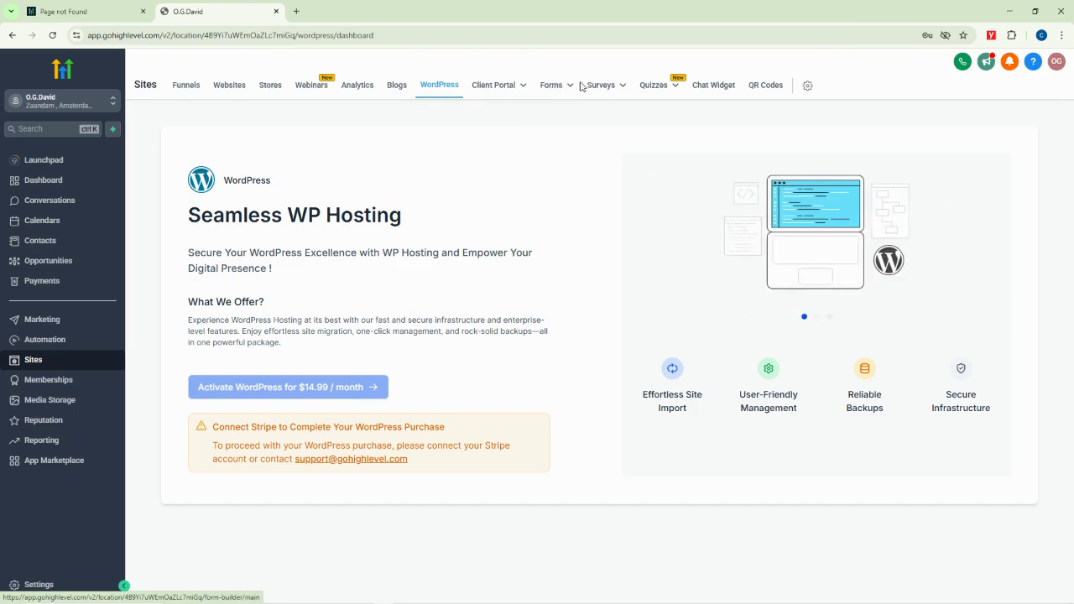
pyautogui.moveTo(613, 91)
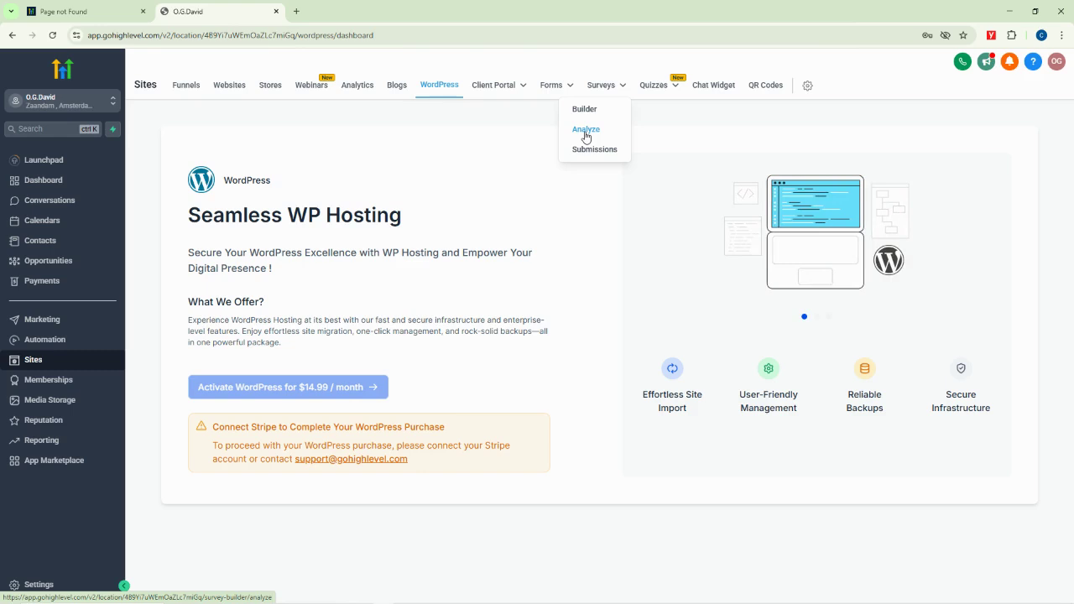
pyautogui.moveTo(662, 84)
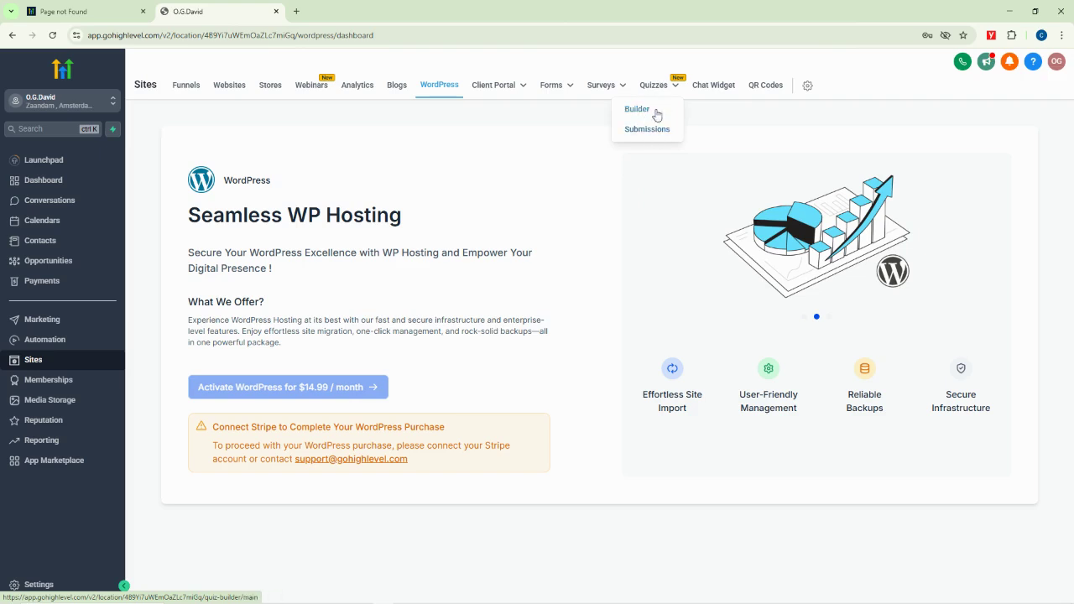
pyautogui.click(714, 86)
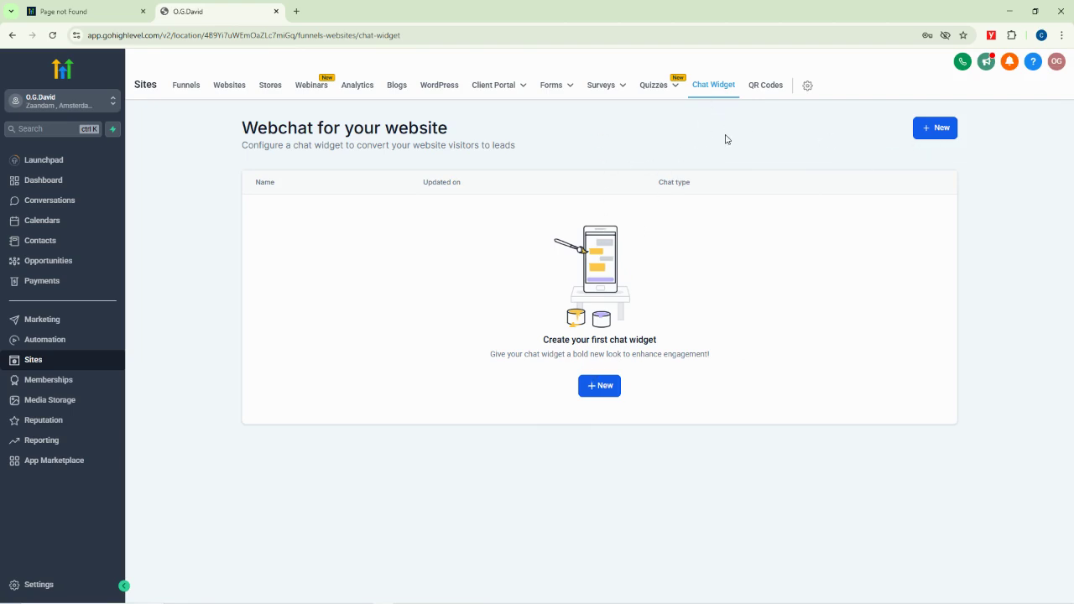
pyautogui.click(767, 91)
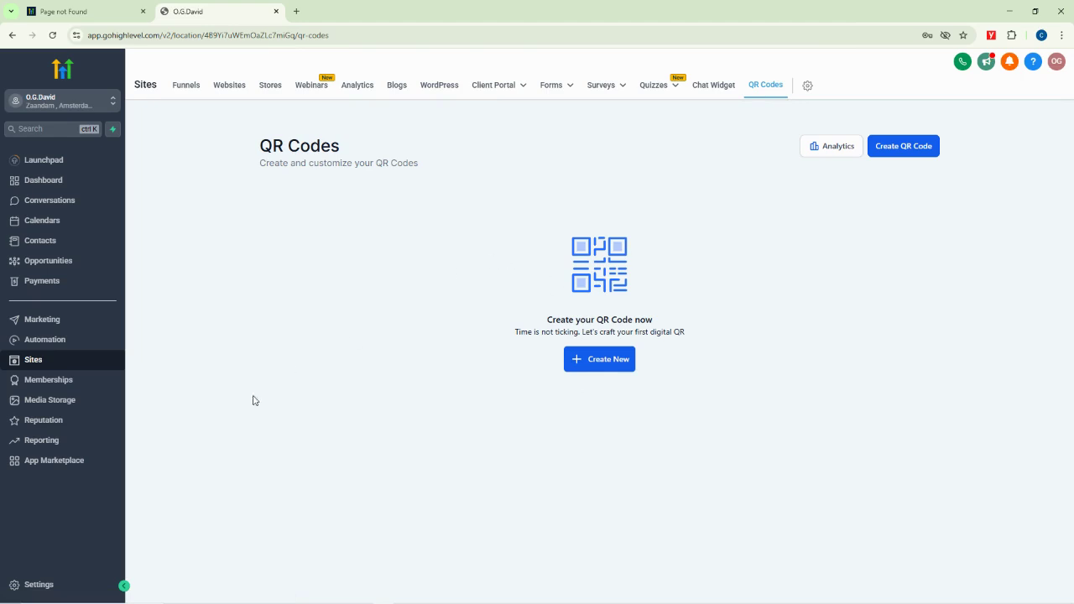
pyautogui.click(50, 381)
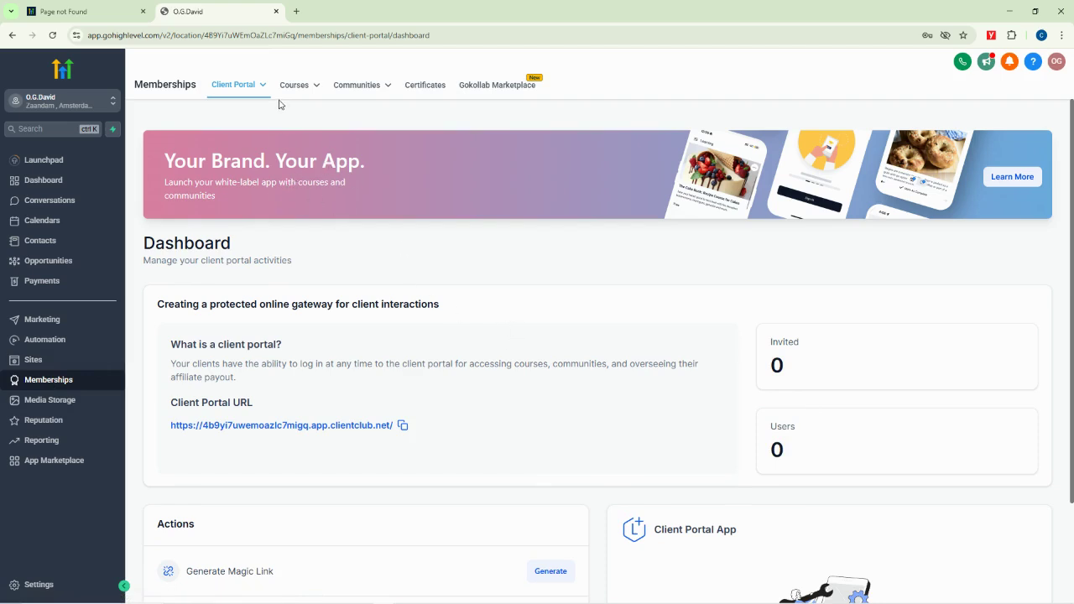
# Look over the client portal dashboard and empty Certificates page, then head to Media Storage
pyautogui.moveTo(295, 93)
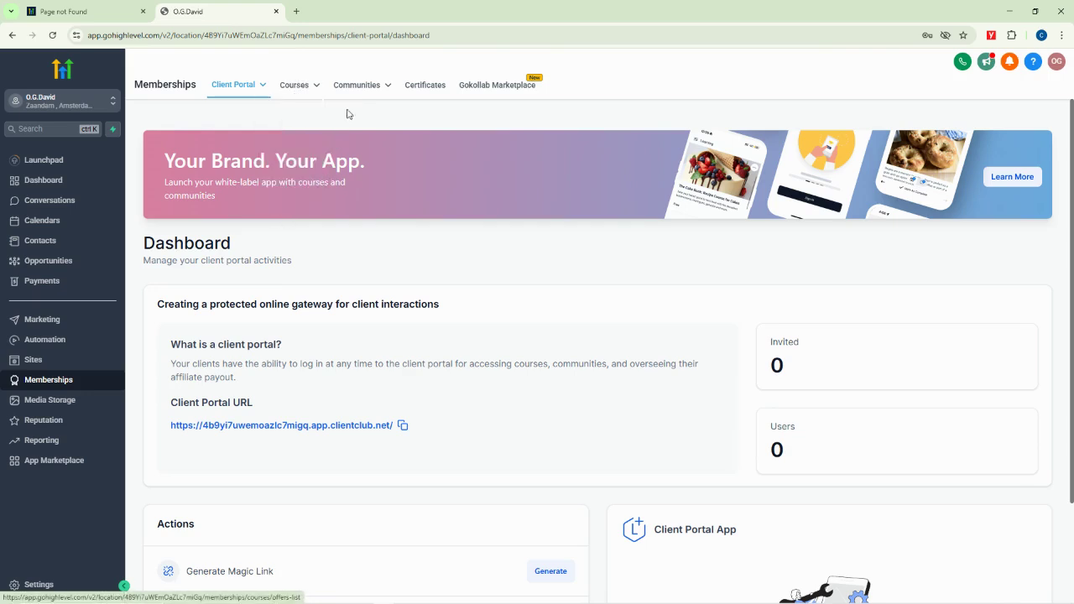
pyautogui.moveTo(352, 115)
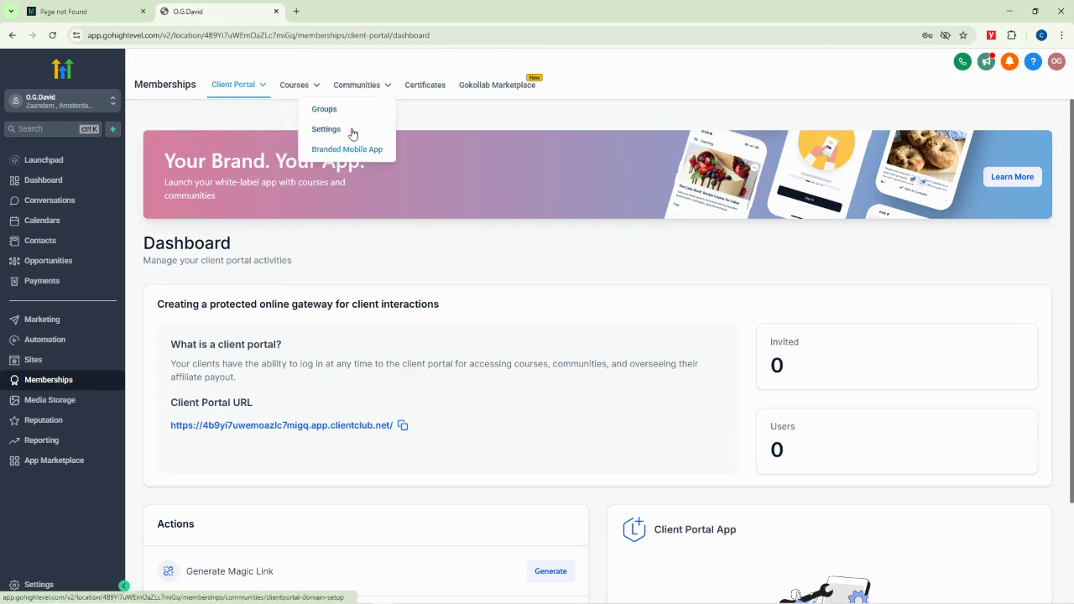
pyautogui.click(426, 87)
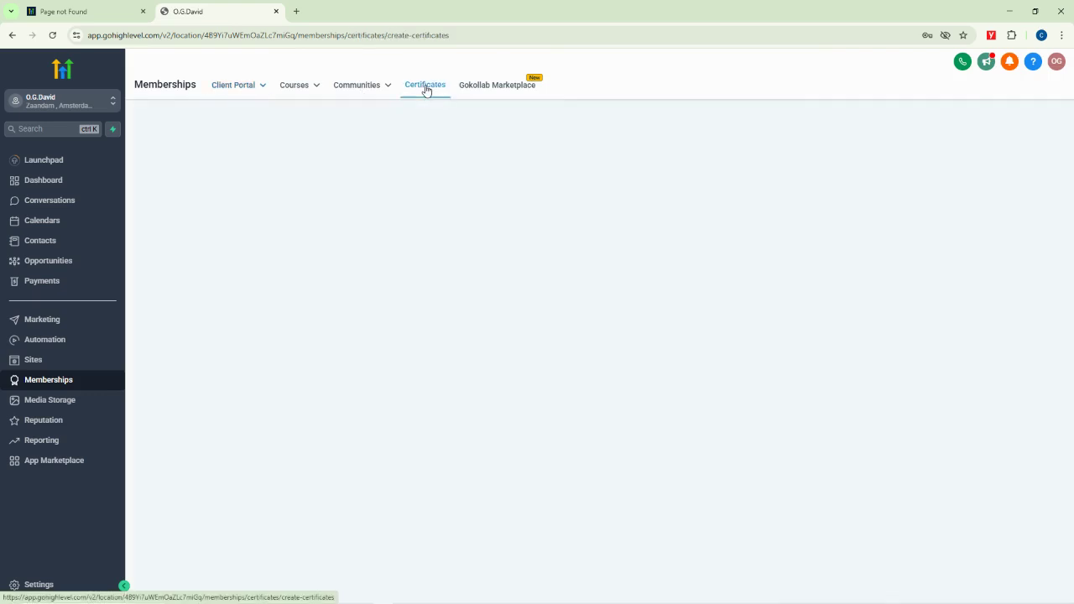
pyautogui.click(51, 401)
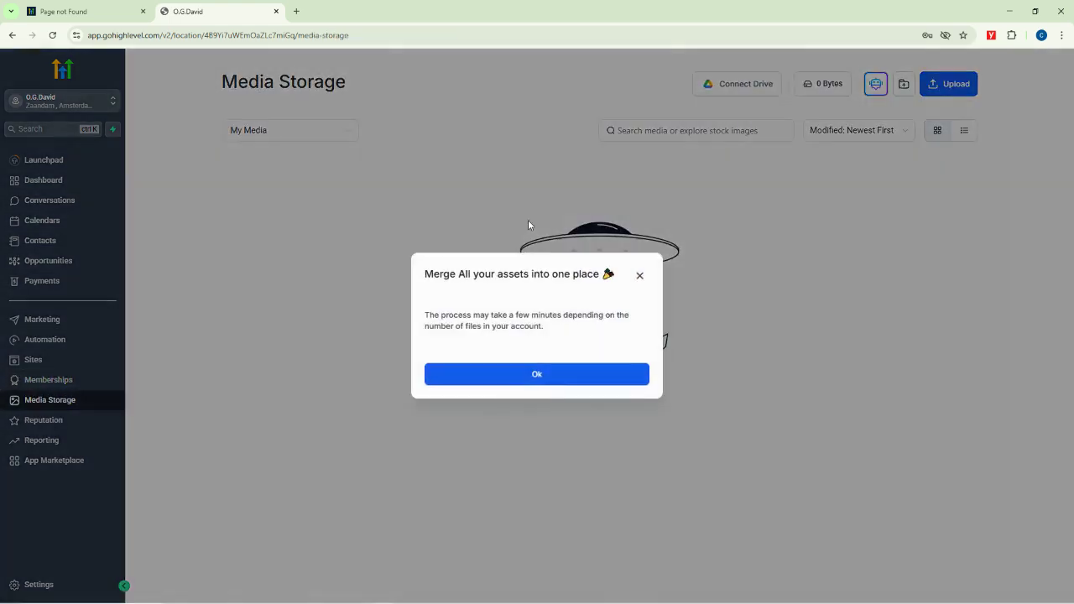
# Dismiss the 'Merge All your assets' notice with Ok and go to the Reputation overview
pyautogui.click(639, 277)
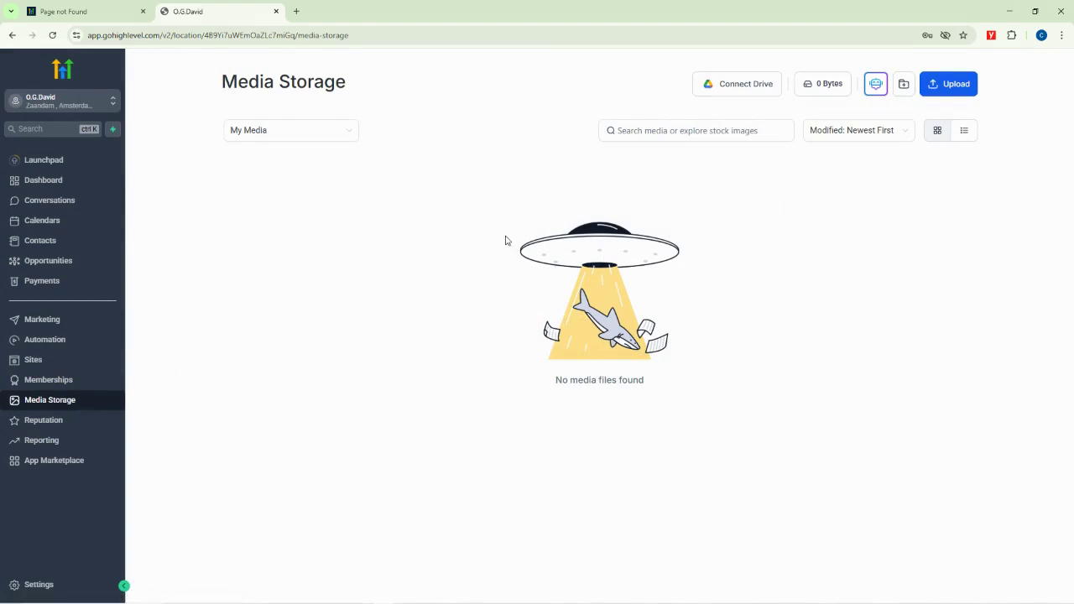
pyautogui.click(41, 424)
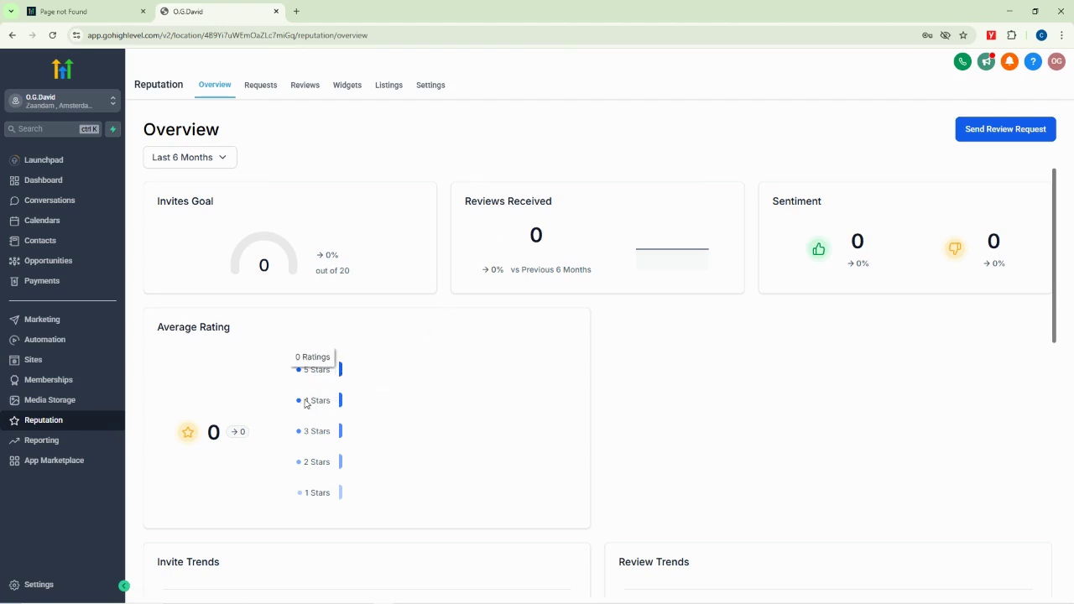
# Scroll through the empty Reputation panels, then open Reporting's Google Ads report
pyautogui.scroll(-6, 498, 446)
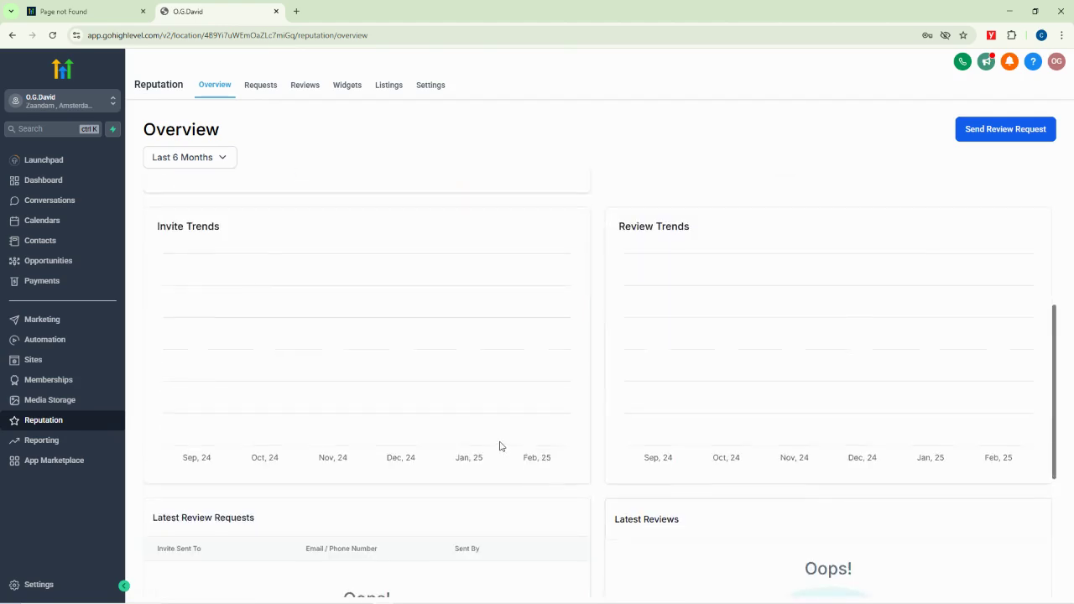
pyautogui.scroll(4, 475, 439)
pyautogui.scroll(-5, 473, 441)
pyautogui.scroll(-1, 473, 441)
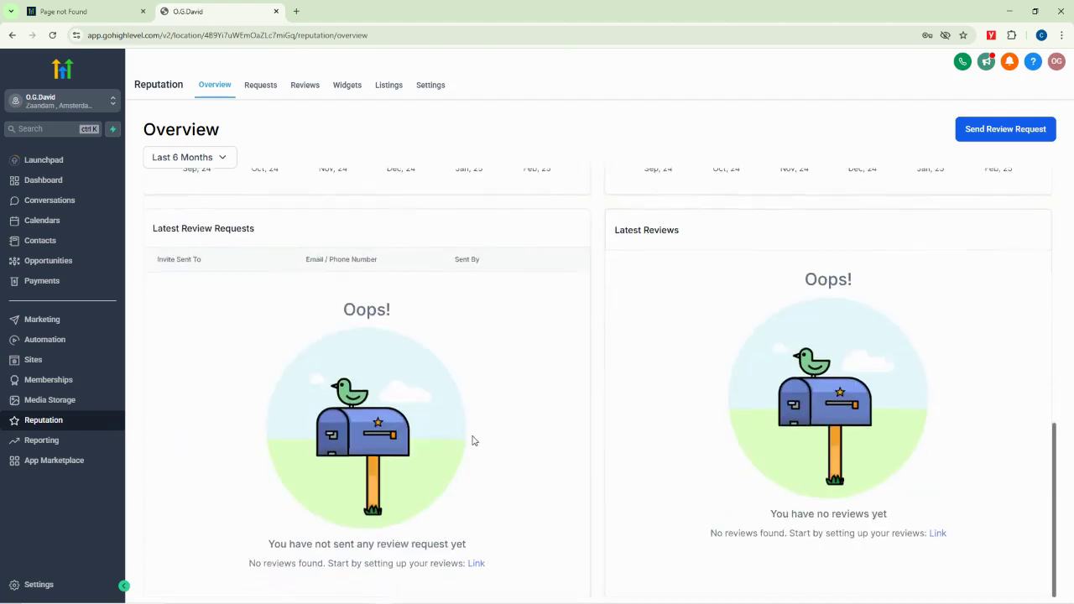
pyautogui.scroll(8, 445, 422)
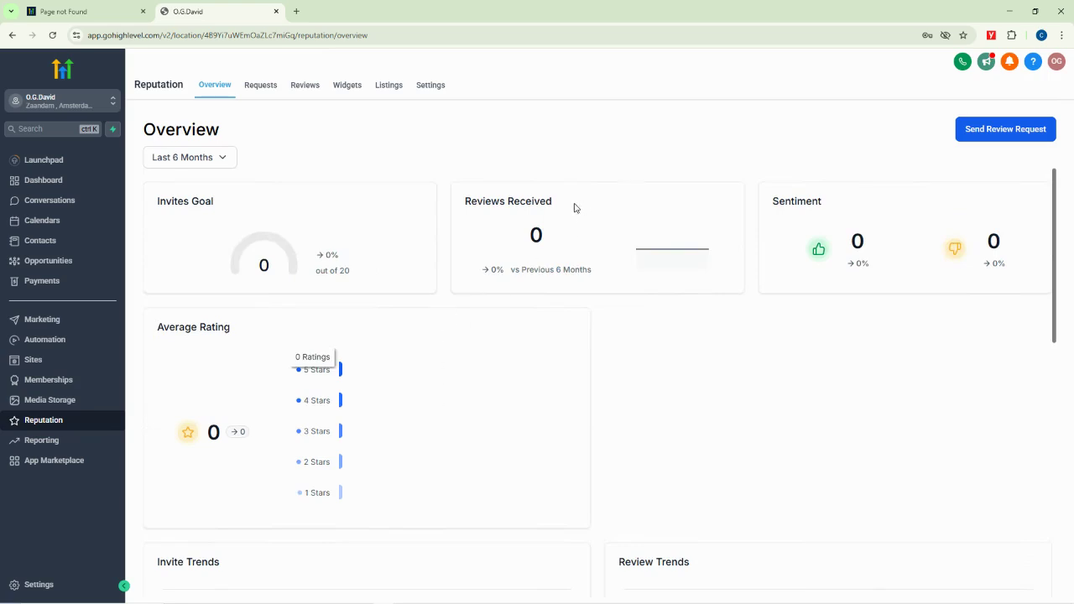
pyautogui.click(43, 443)
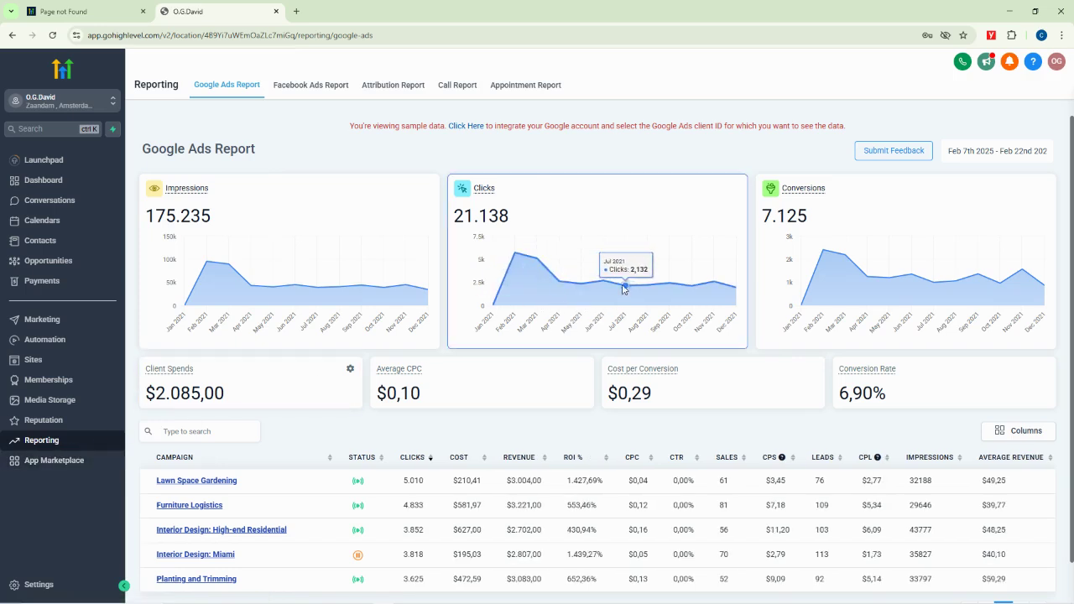
# Inspect the Google Ads report's 7.125 conversions total, then switch to the Facebook Ads report
pyautogui.scroll(-1, 638, 457)
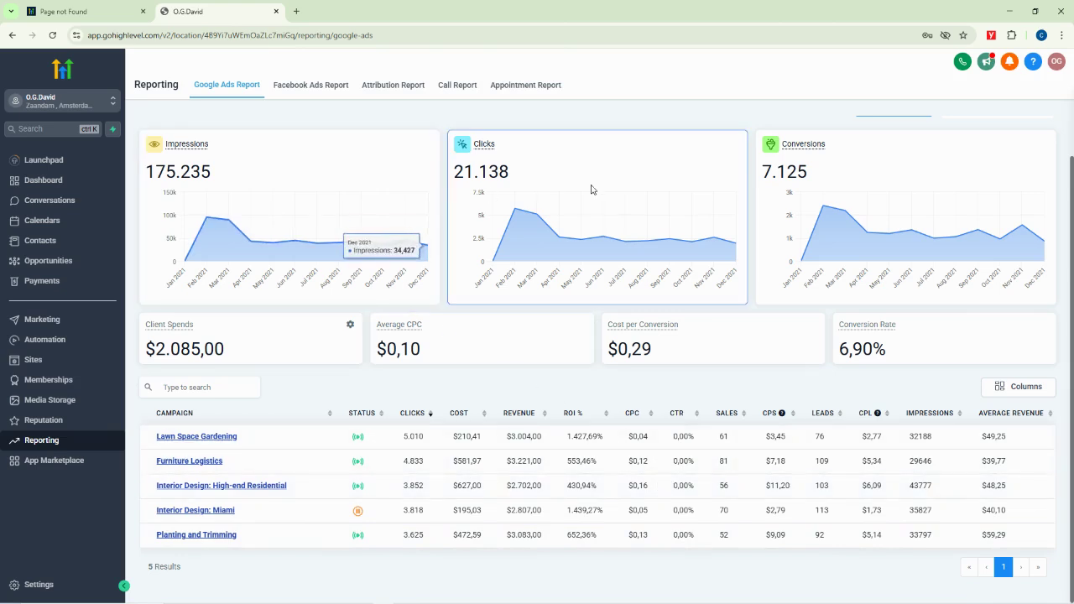
pyautogui.moveTo(1072, 196); pyautogui.dragTo(1073, 132)
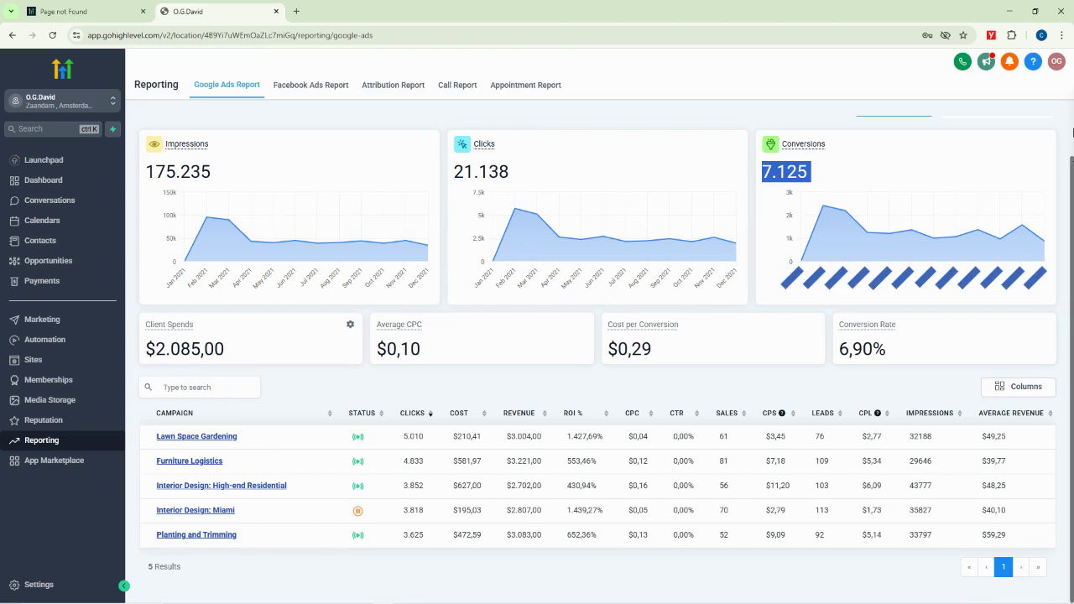
pyautogui.click(1063, 126)
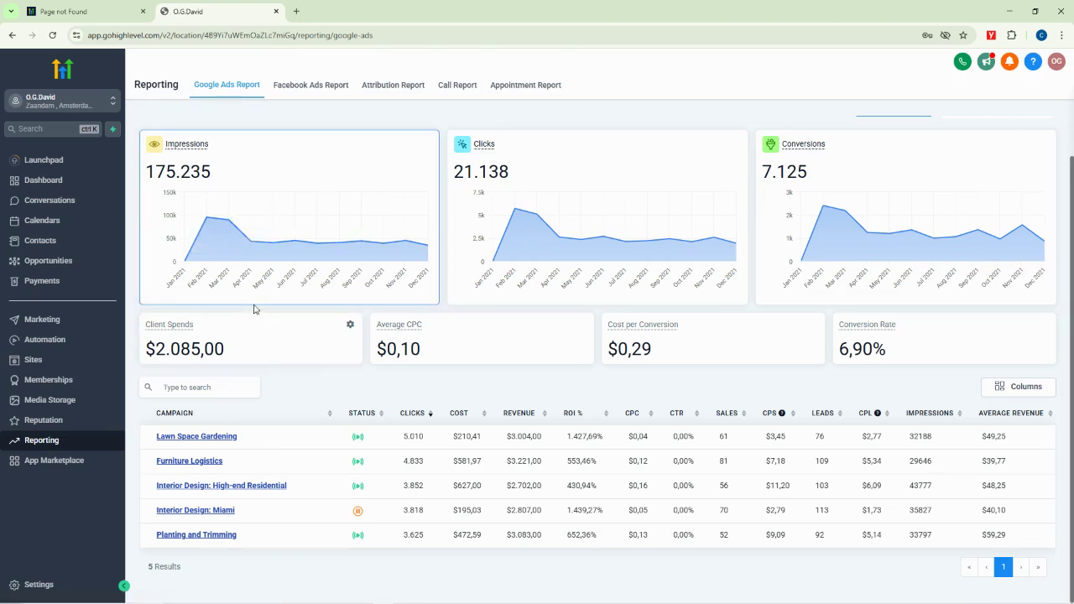
pyautogui.click(309, 88)
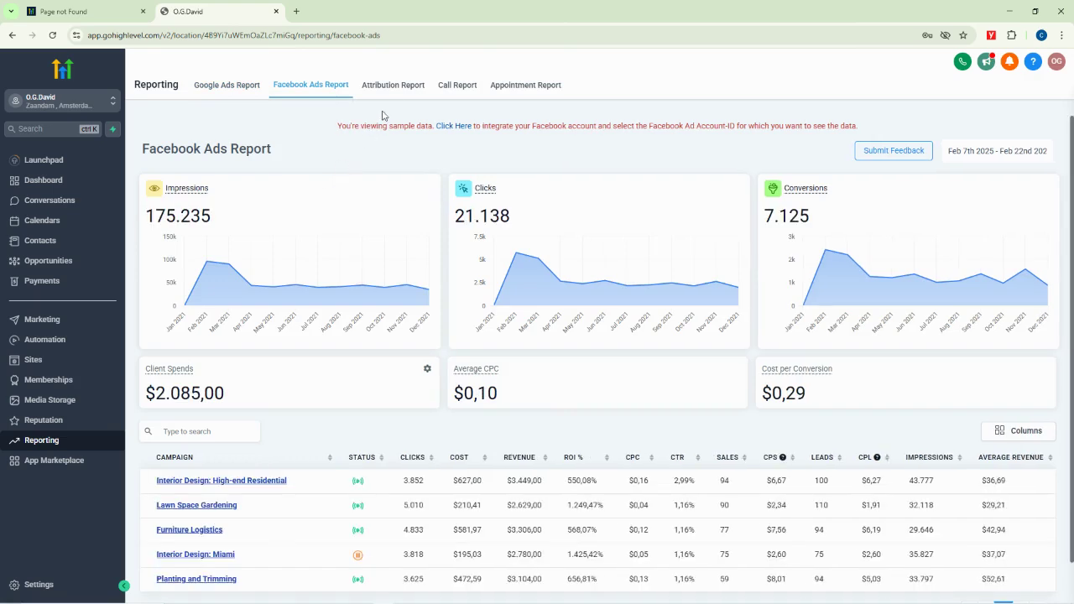
# Review the Call Report and Appointment Report, then go to the App Marketplace
pyautogui.click(455, 87)
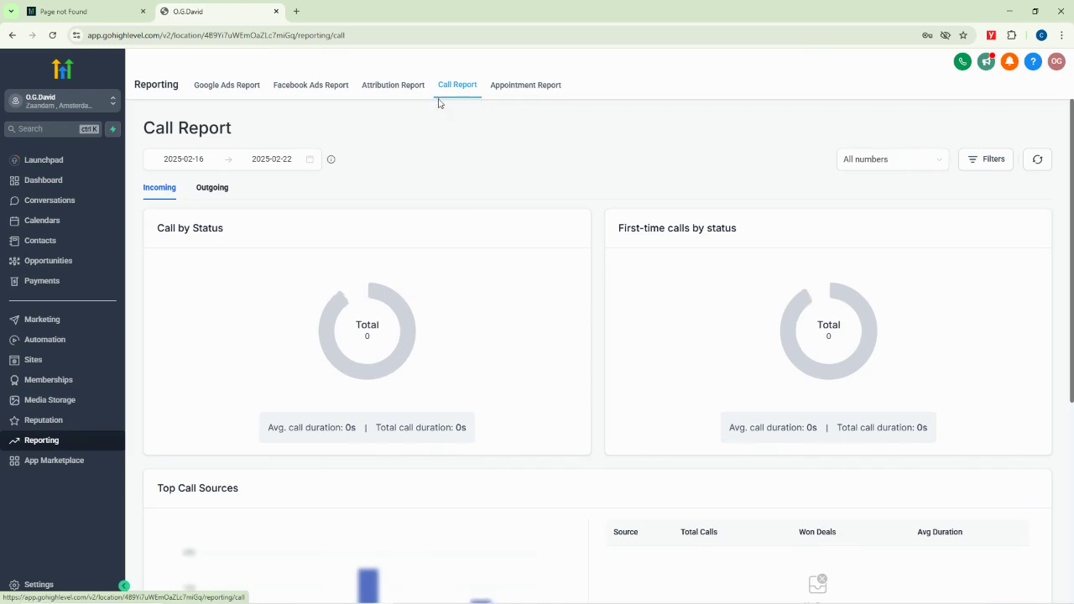
pyautogui.scroll(-4, 434, 297)
pyautogui.scroll(4, 430, 303)
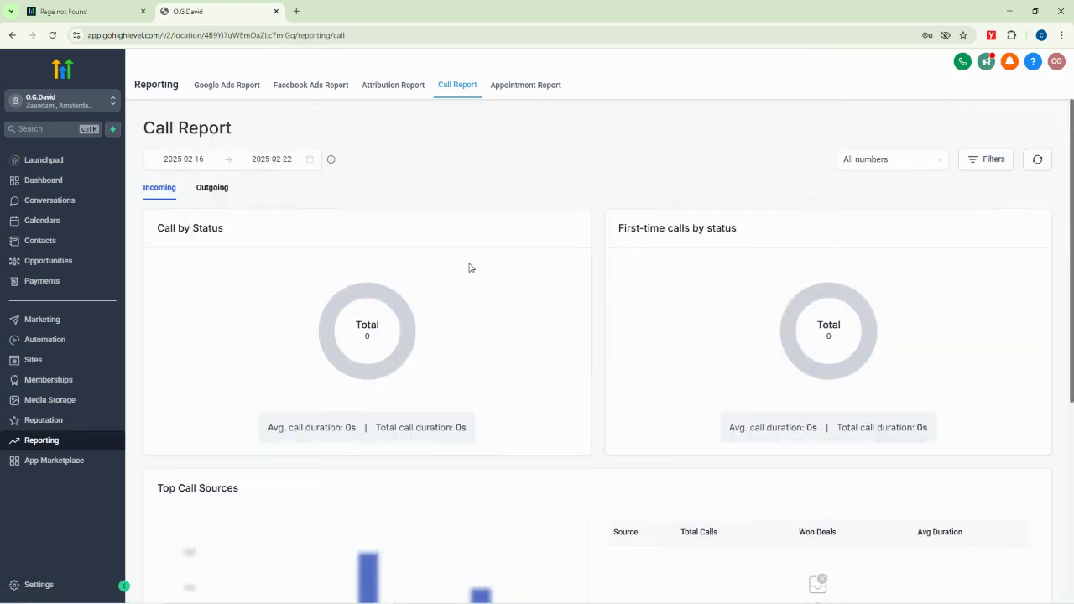
pyautogui.click(519, 87)
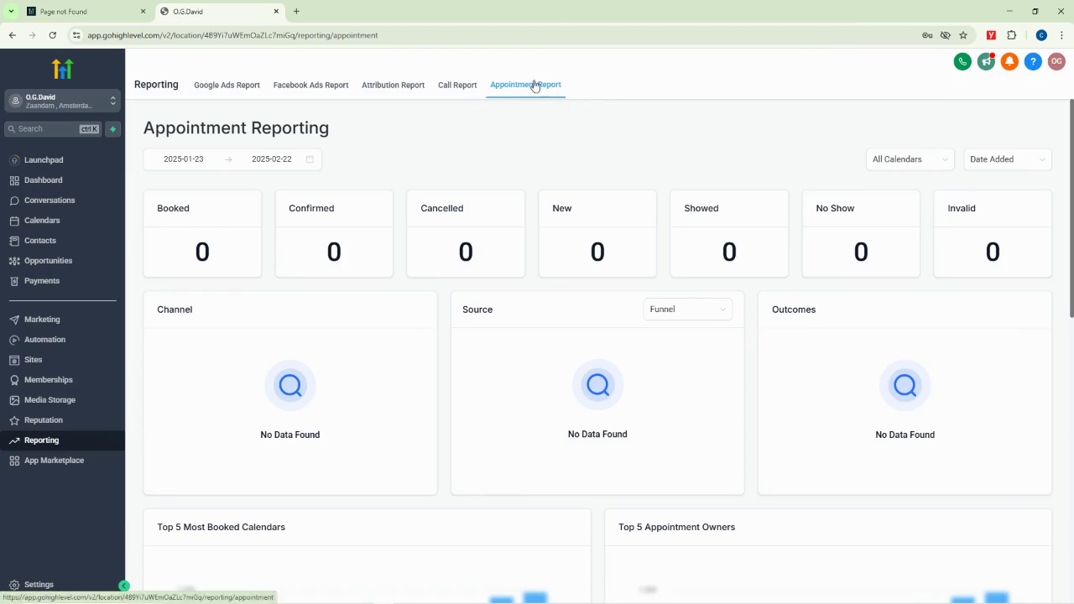
pyautogui.click(40, 462)
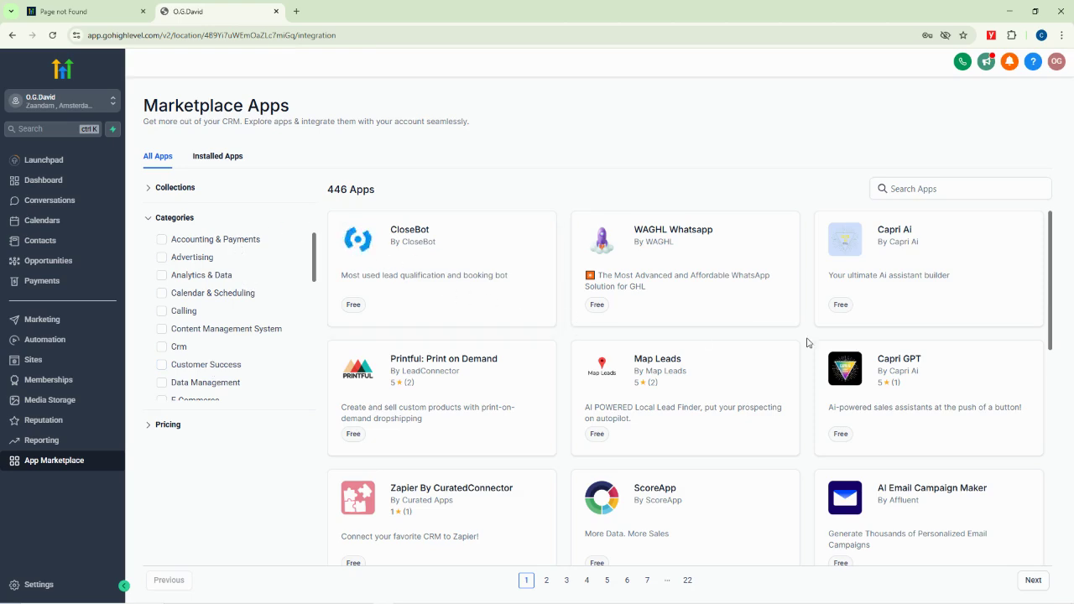
# Search the app marketplace for 'Aircall'
pyautogui.scroll(-6, 901, 401)
pyautogui.scroll(6, 638, 385)
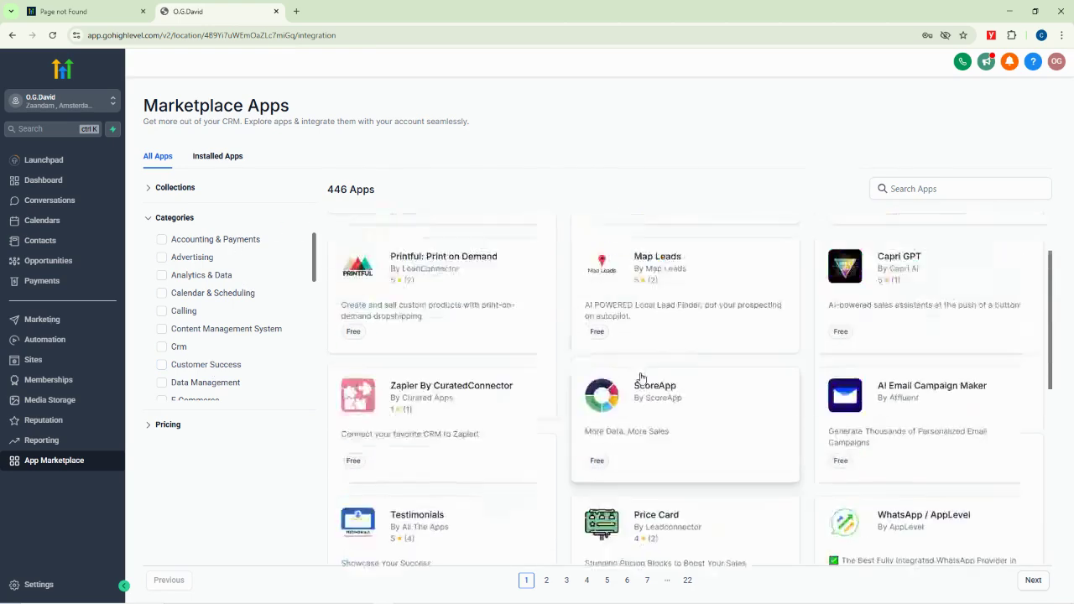
pyautogui.click(924, 188)
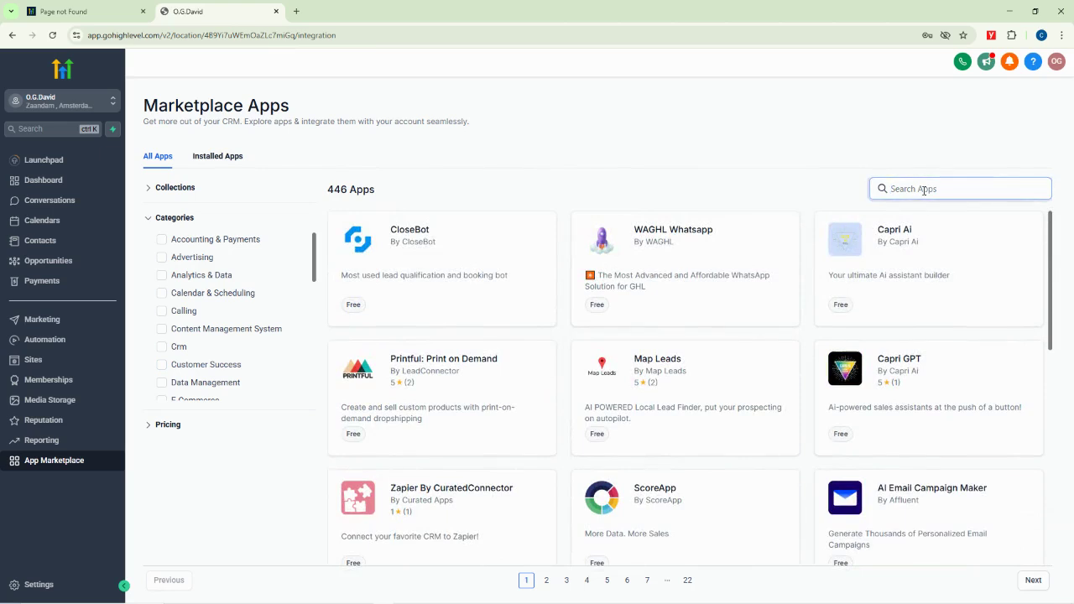
pyautogui.write('Airca')
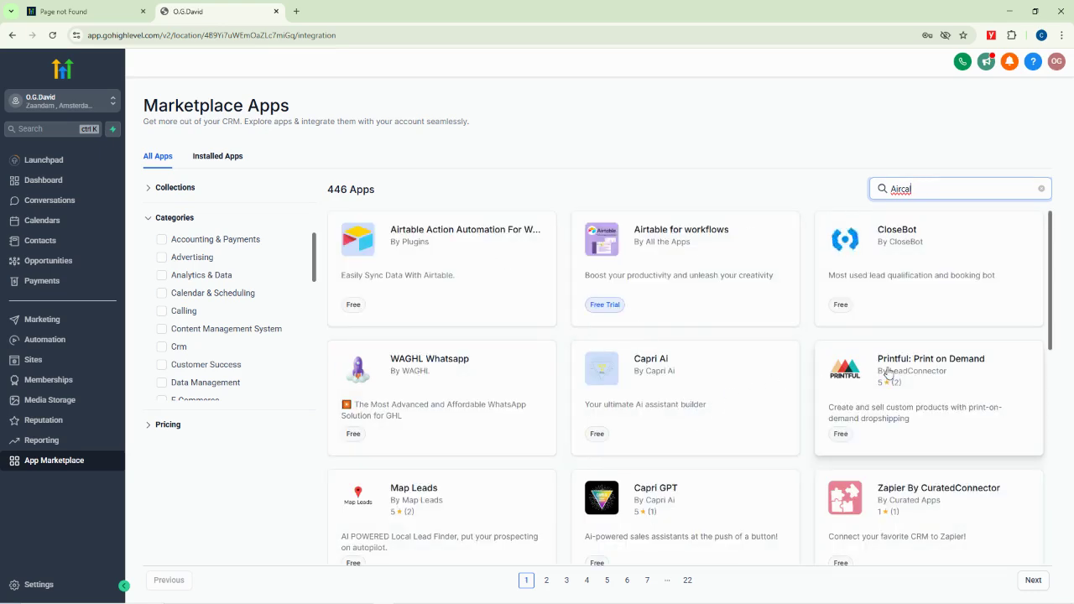
pyautogui.write('l')
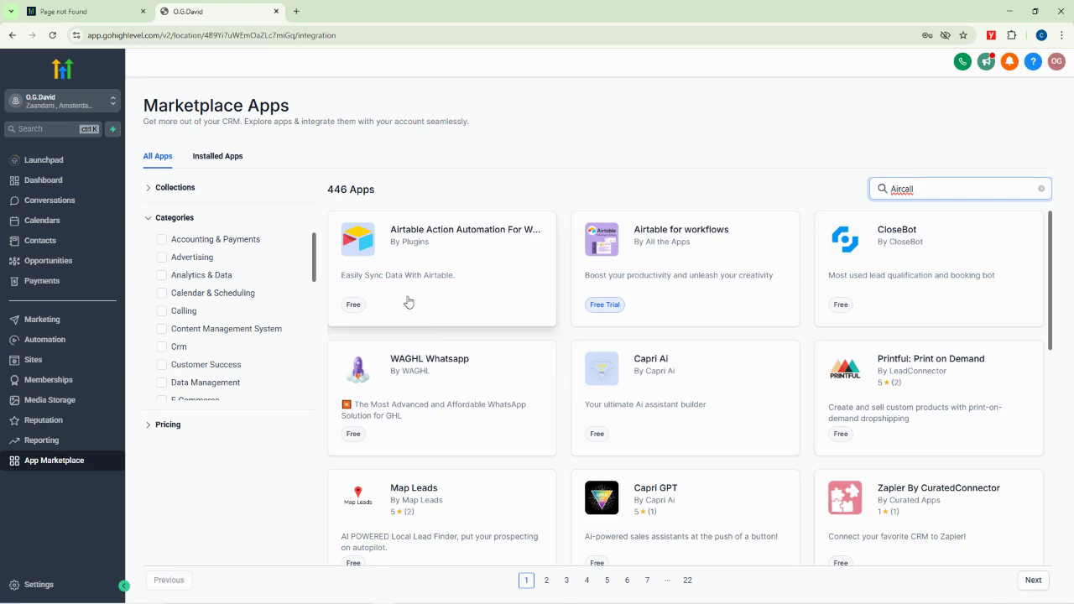
# Filter the apps by the Calling, Survey and Website Builder categories
pyautogui.click(182, 317)
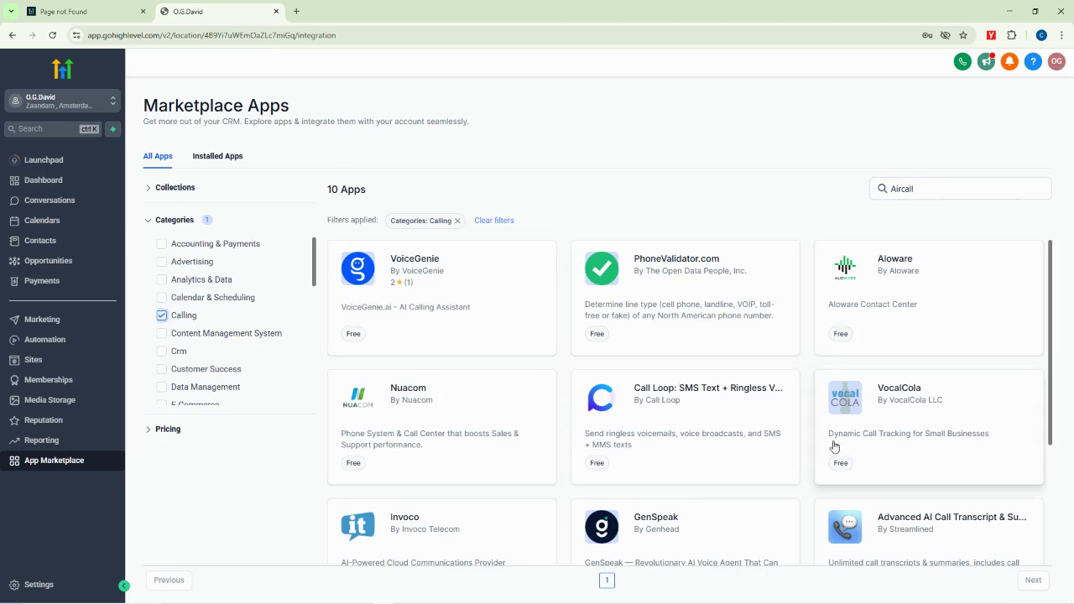
pyautogui.scroll(-1, 430, 502)
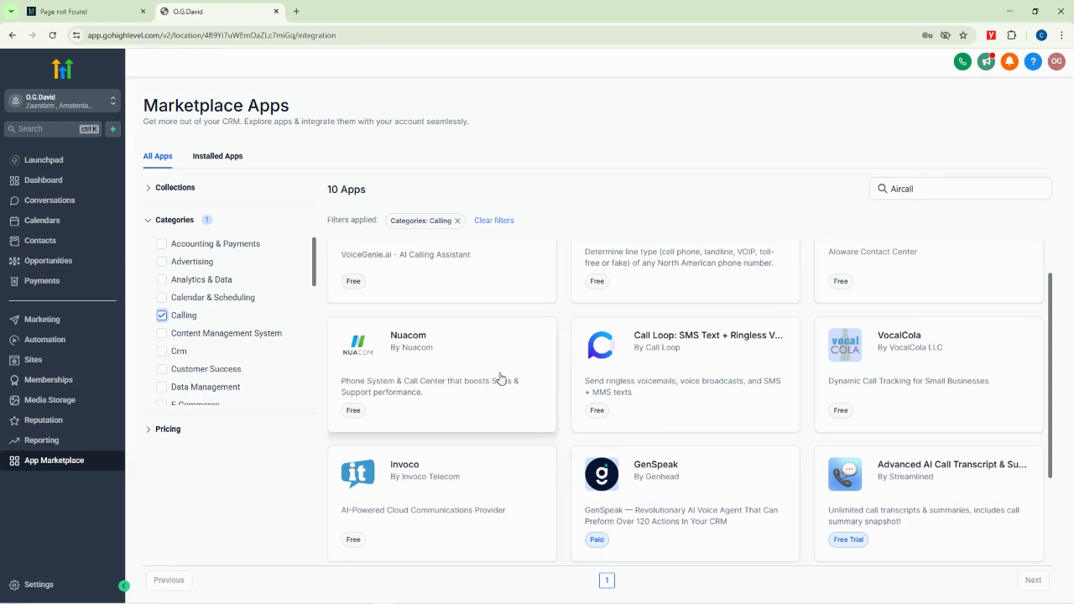
pyautogui.scroll(1, 470, 327)
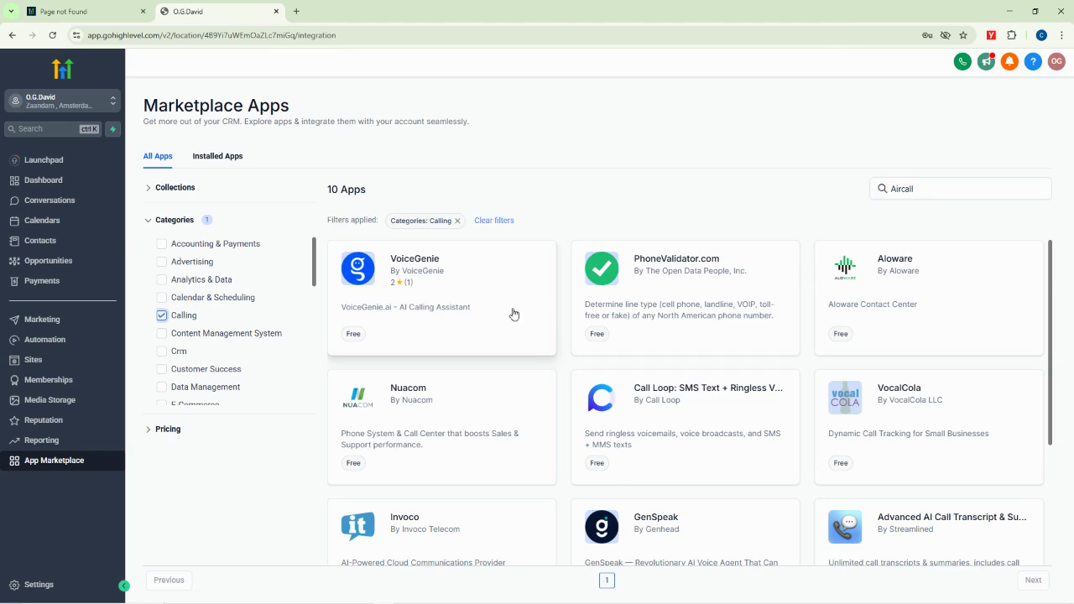
pyautogui.scroll(-2, 231, 341)
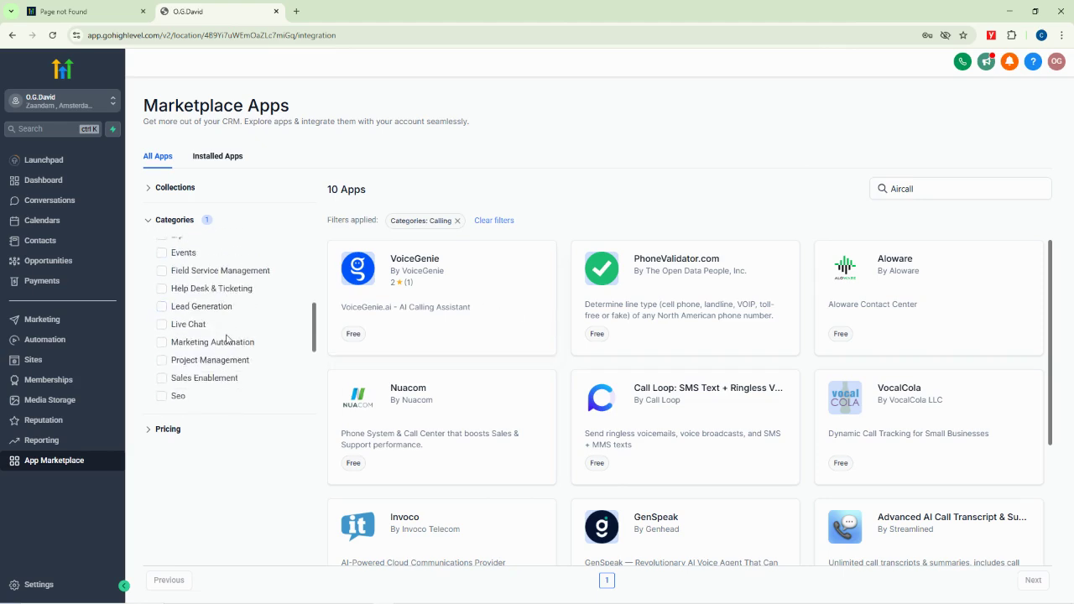
pyautogui.scroll(-3, 195, 340)
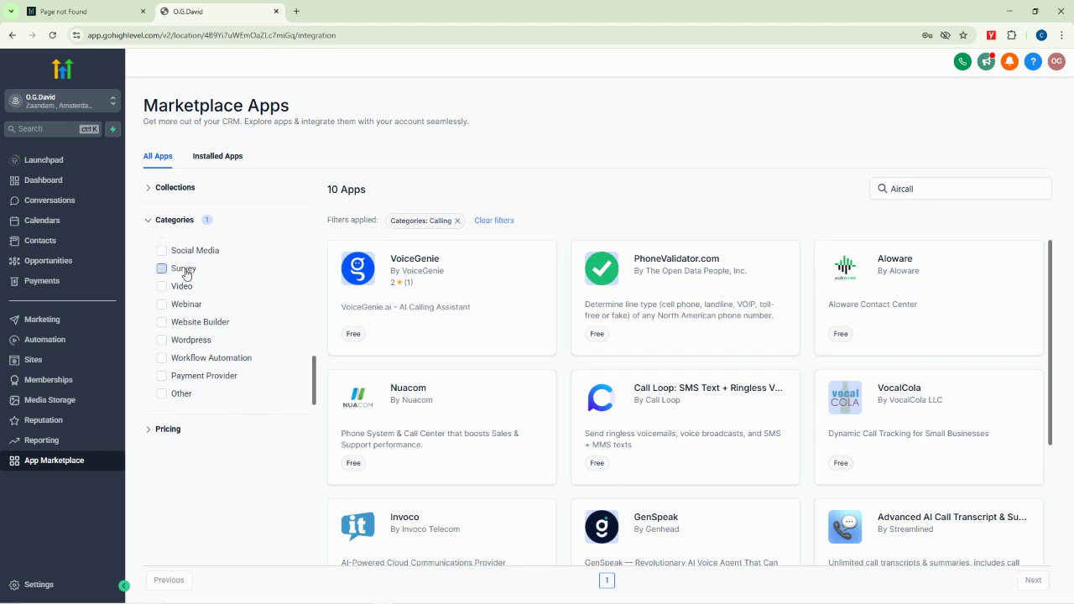
pyautogui.click(186, 272)
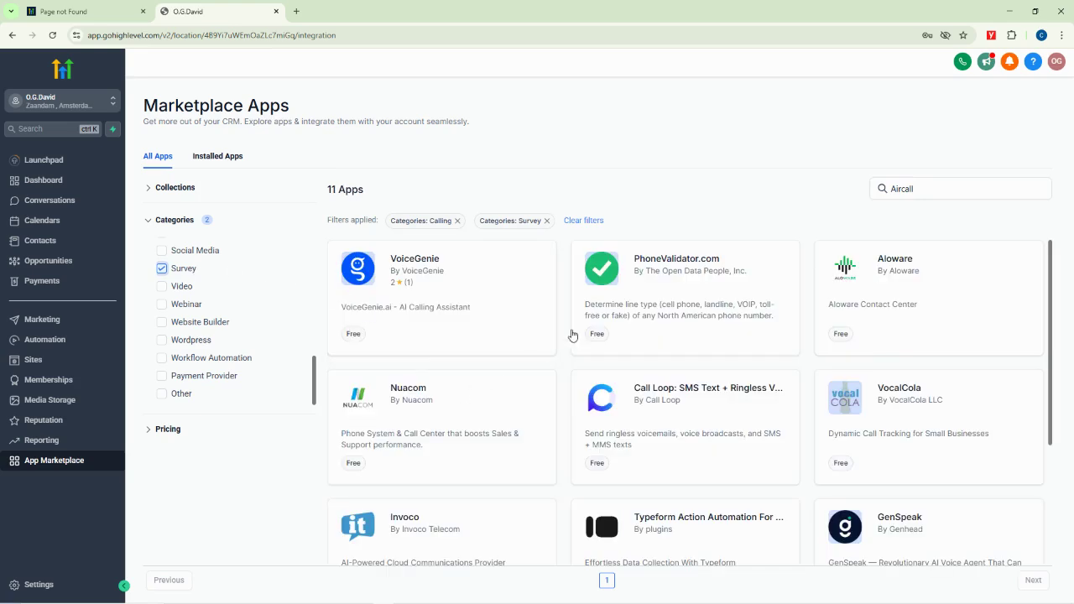
pyautogui.click(204, 326)
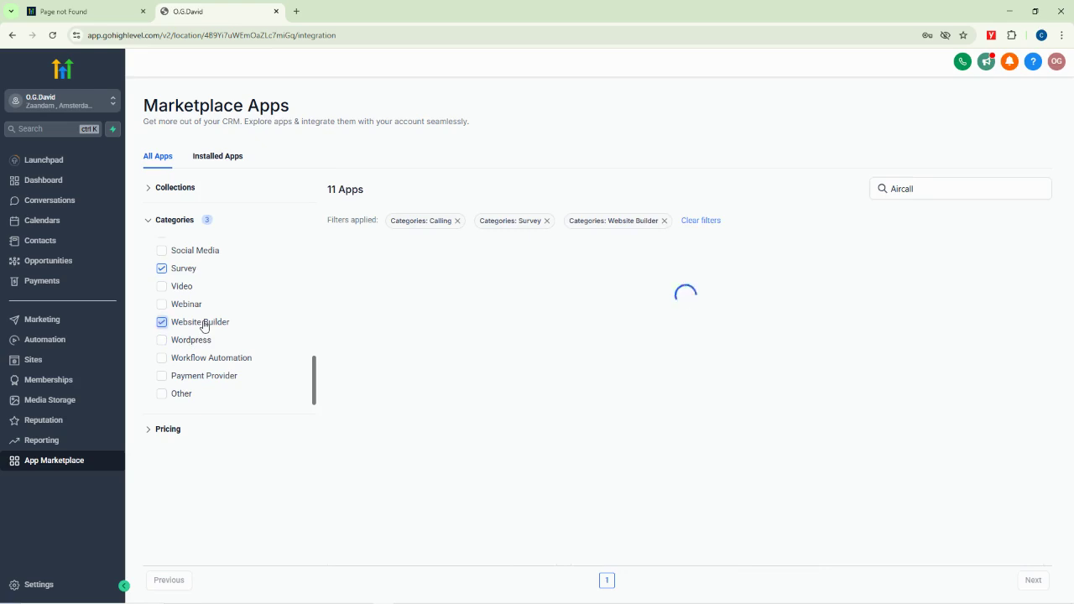
# Clear the Survey, Calling and Website Builder category filters to list all apps
pyautogui.click(162, 269)
pyautogui.scroll(5, 199, 280)
pyautogui.click(171, 319)
pyautogui.scroll(-6, 181, 321)
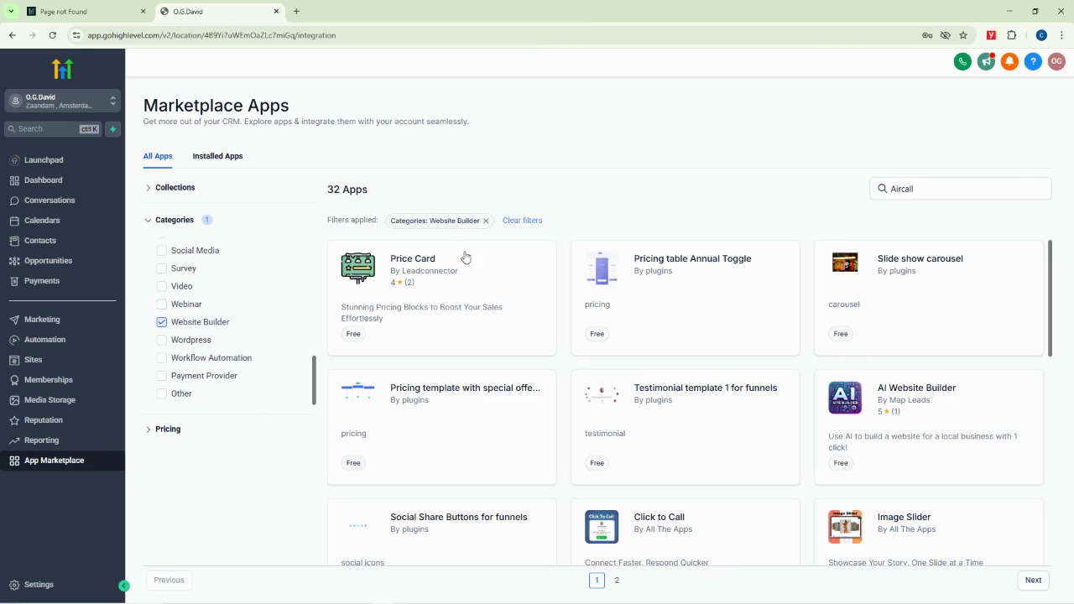
pyautogui.scroll(-8, 663, 399)
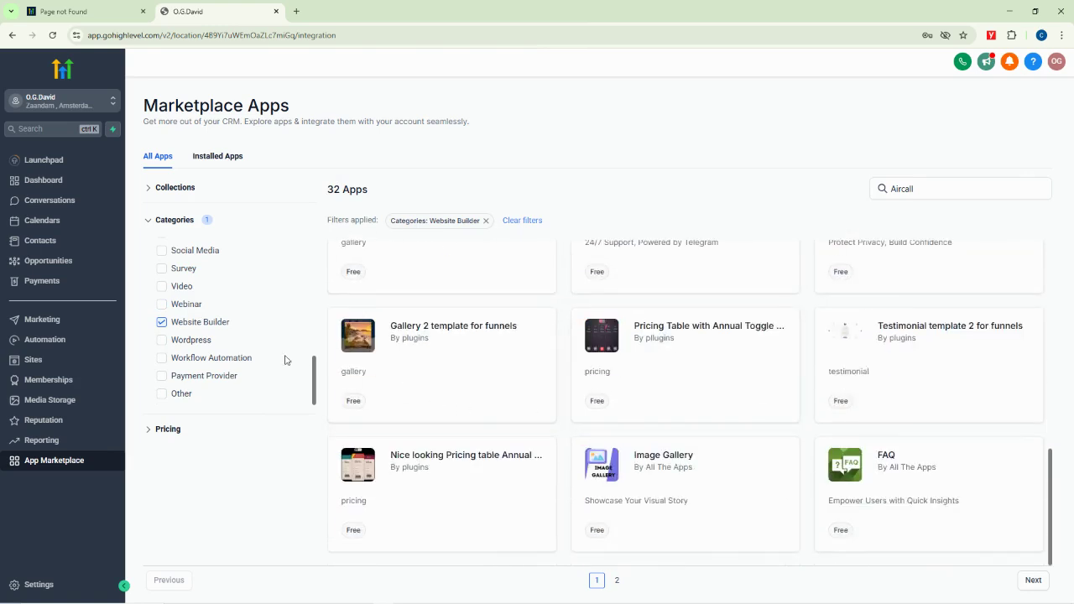
pyautogui.click(162, 323)
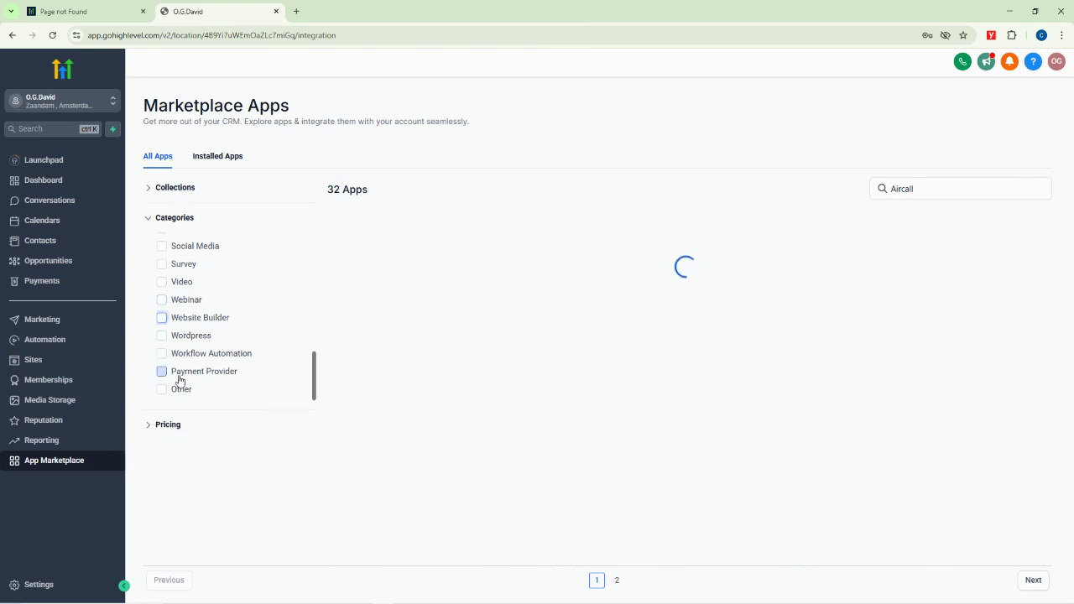
# Narrow the apps to the Live Chat category, leaving 7, then view Installed Apps
pyautogui.scroll(3, 212, 358)
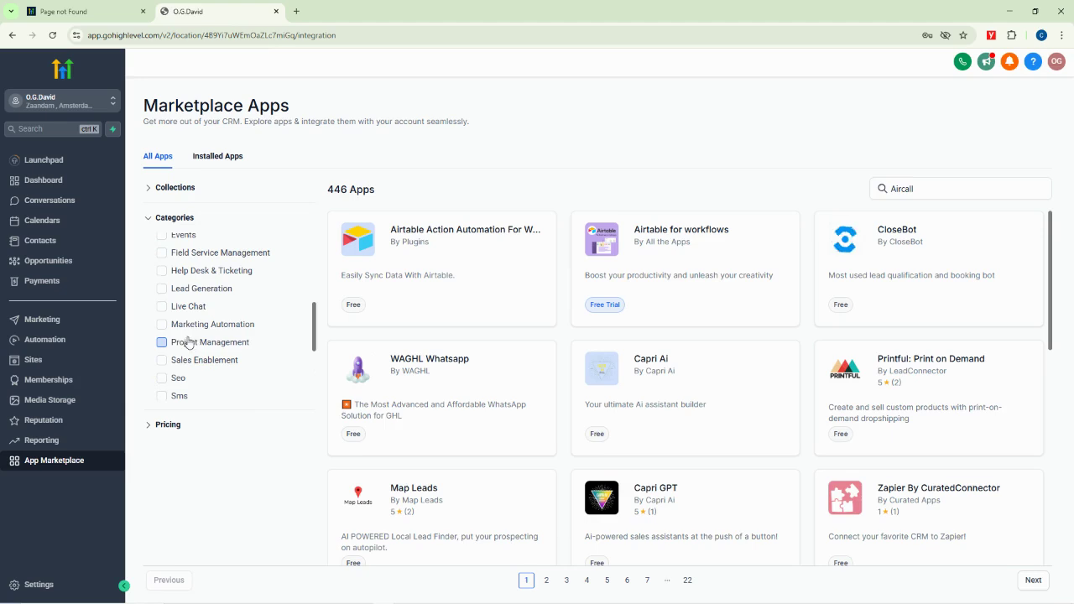
pyautogui.scroll(-3, 189, 314)
pyautogui.scroll(6, 193, 323)
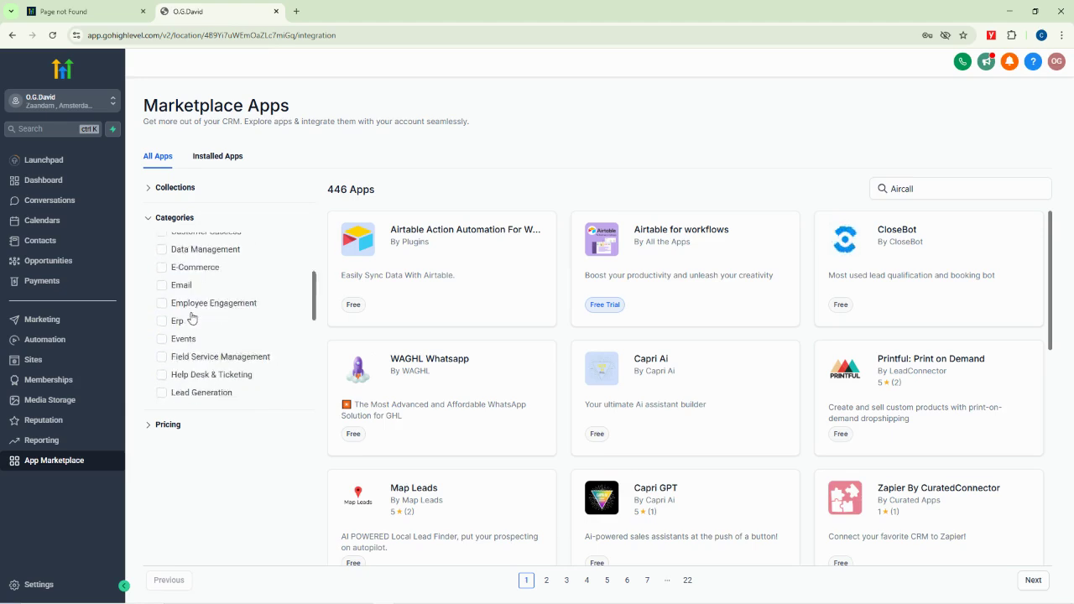
pyautogui.scroll(-3, 193, 327)
pyautogui.click(163, 311)
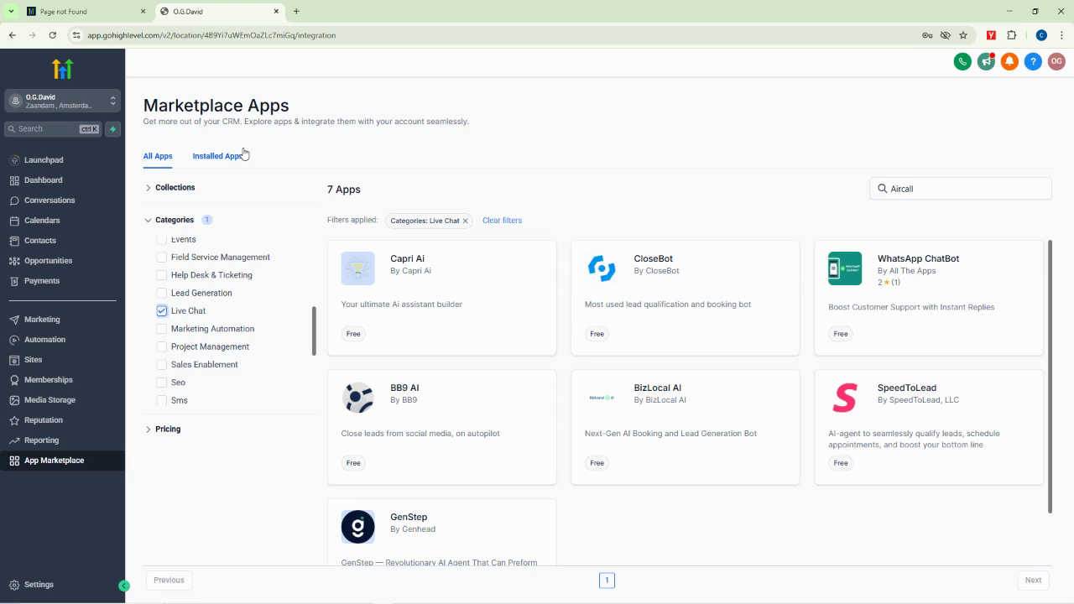
pyautogui.click(212, 157)
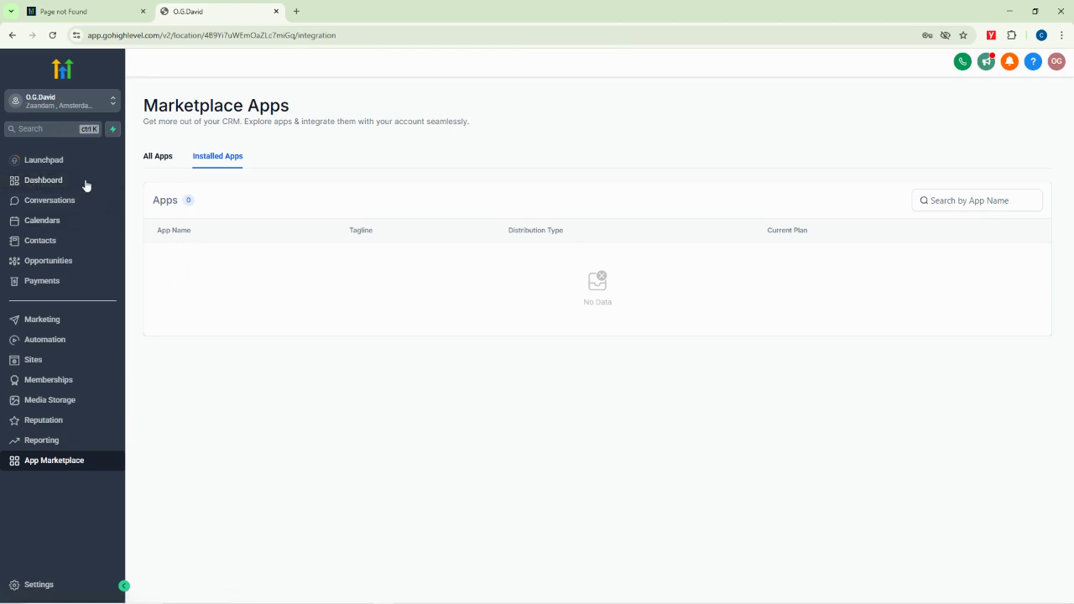
# Review the empty Installed Apps table, which shows No Data and 0 apps
pyautogui.moveTo(252, 585)
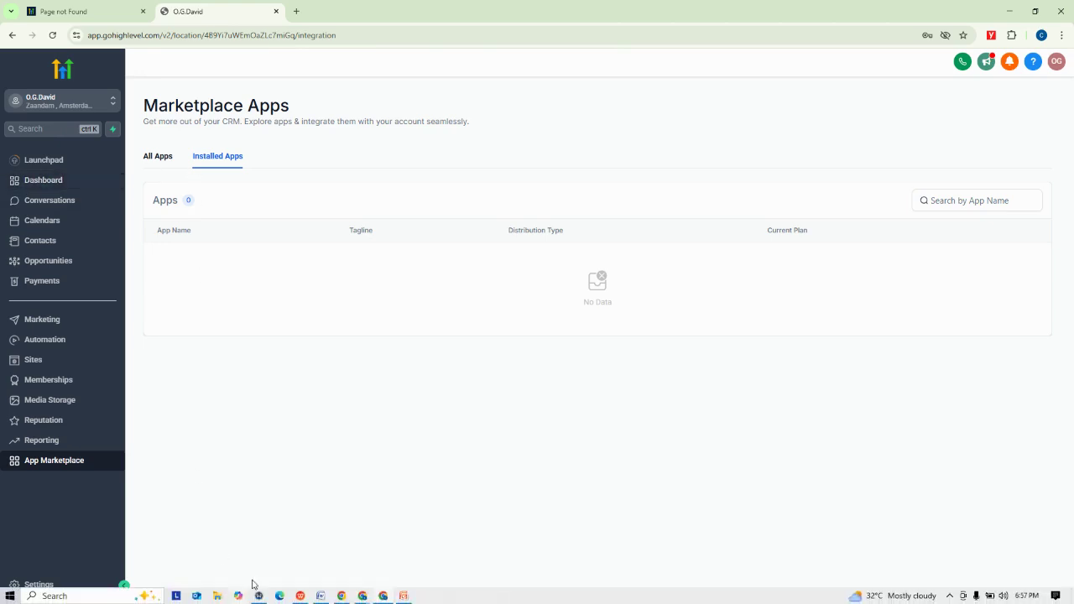
pyautogui.moveTo(362, 598)
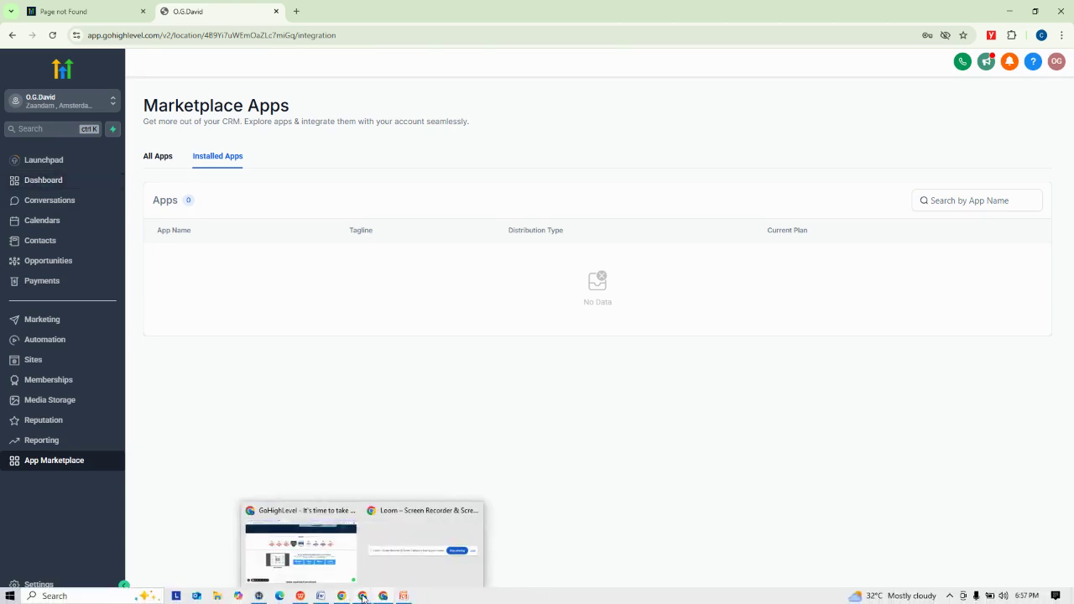